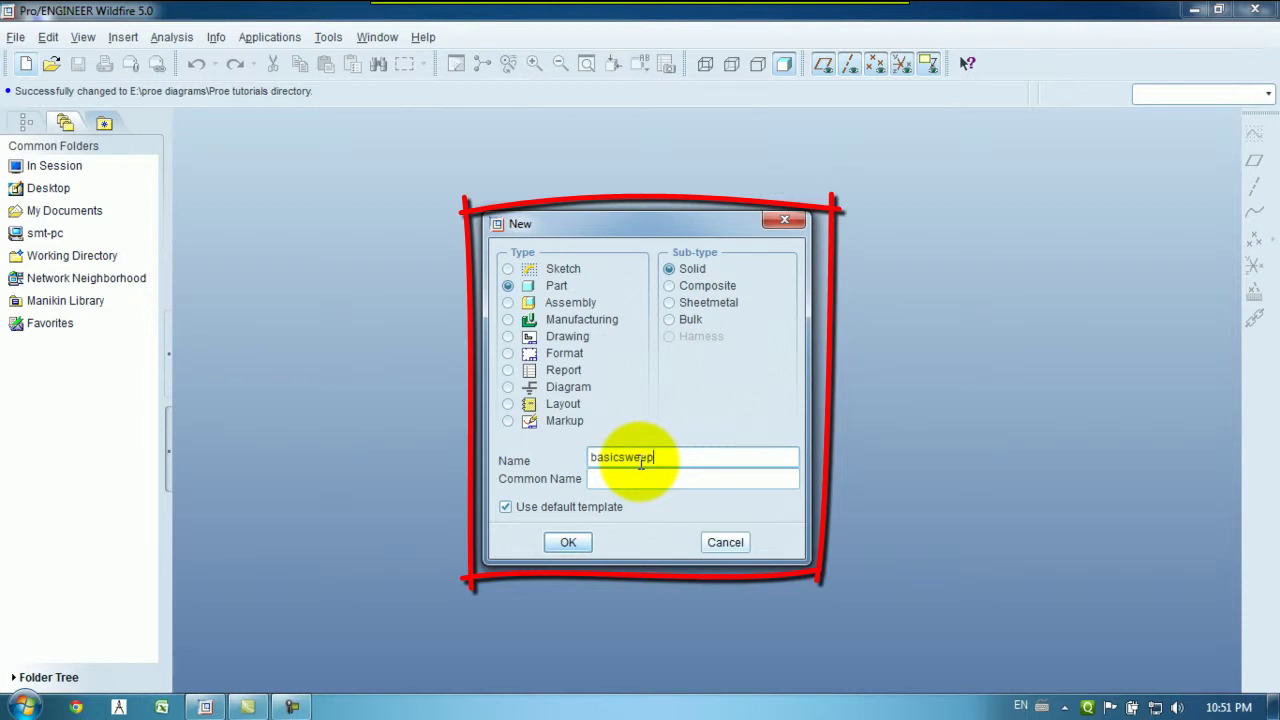
Create the solid part basicsweep from the mmns_part_solid template instead of the default template.
{"action": "left_click", "coordinate": [535, 508]}
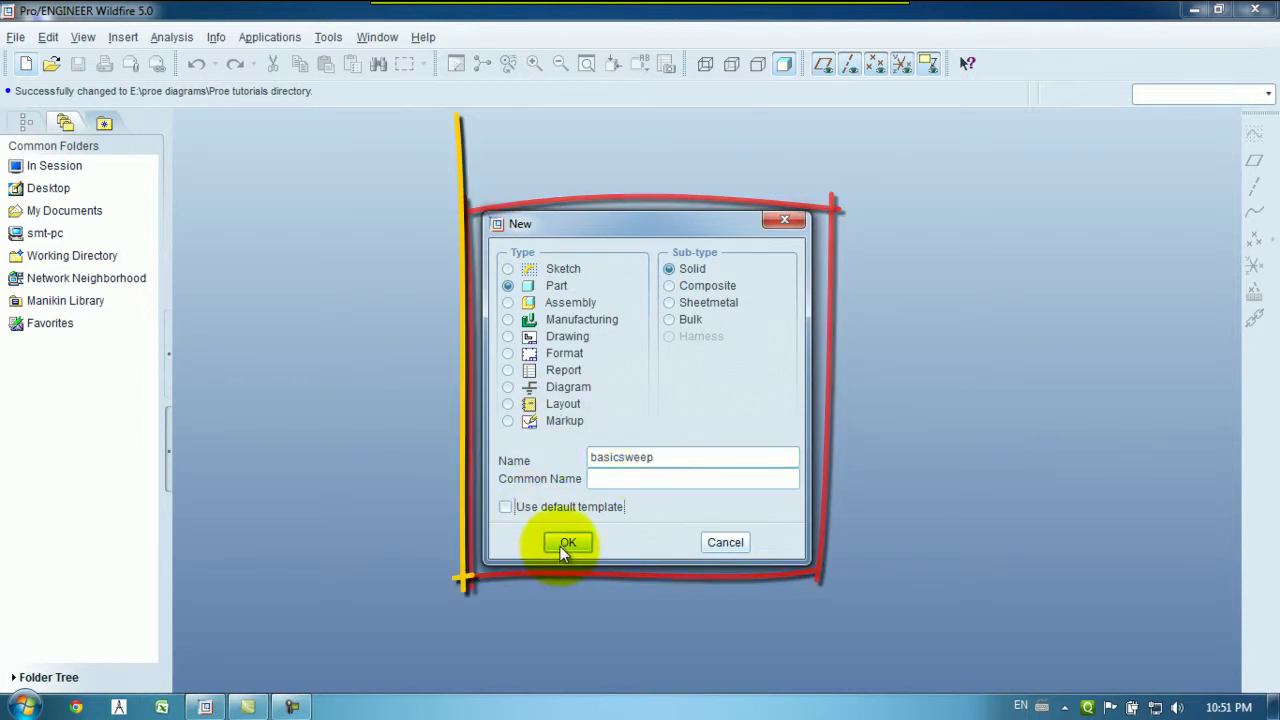
{"action": "left_click", "coordinate": [565, 543]}
{"action": "left_click", "coordinate": [542, 268]}
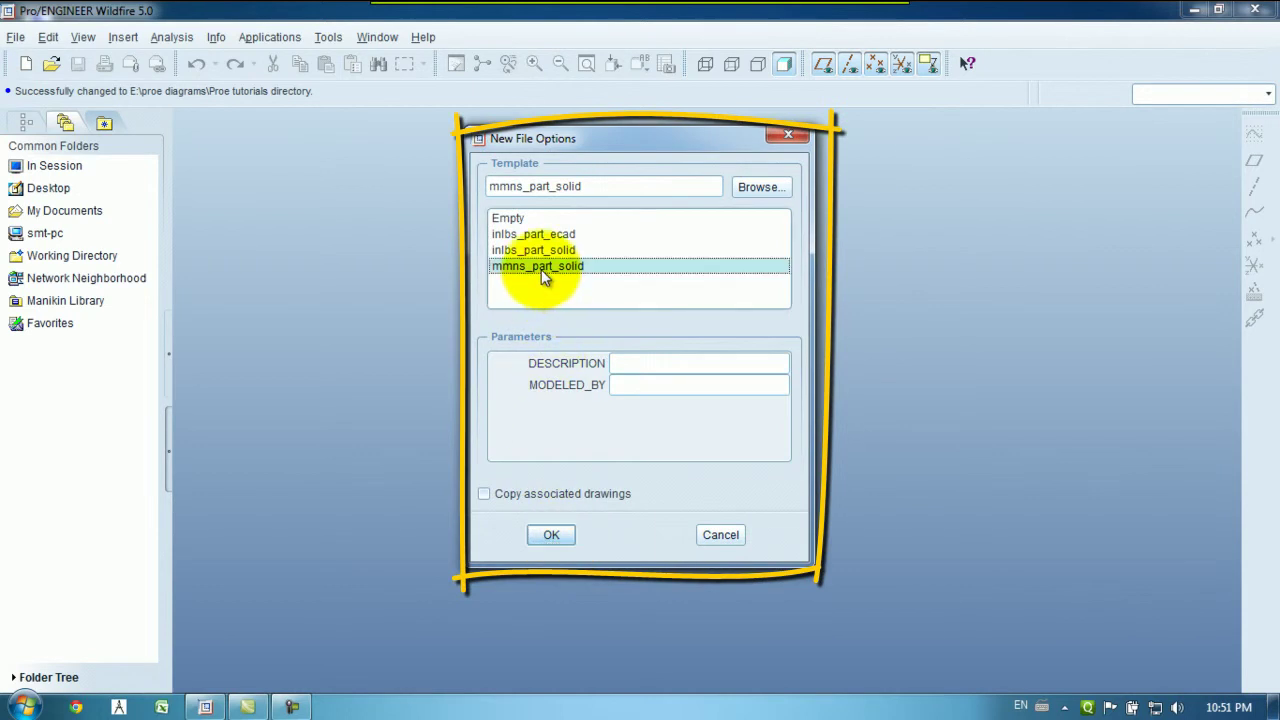
{"action": "left_click", "coordinate": [551, 535]}
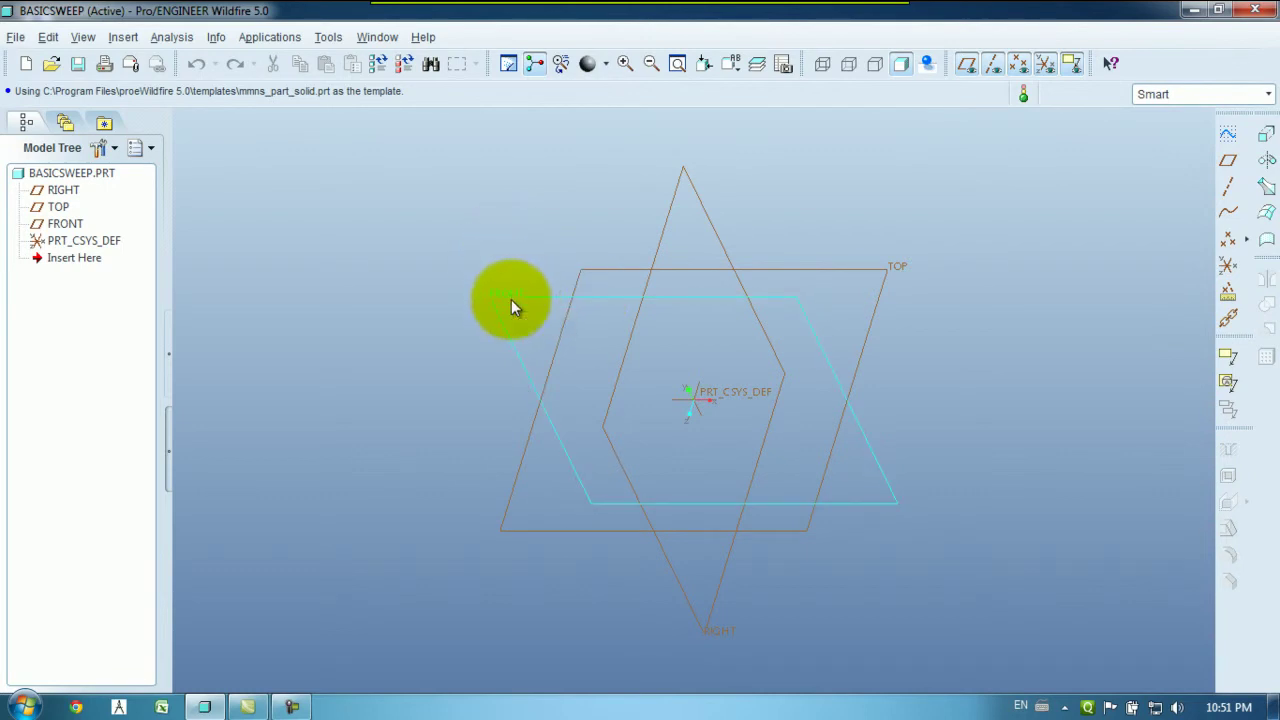
Start a sketch on the FRONT plane with the default orientation and hide the datum planes.
{"action": "left_click", "coordinate": [511, 299]}
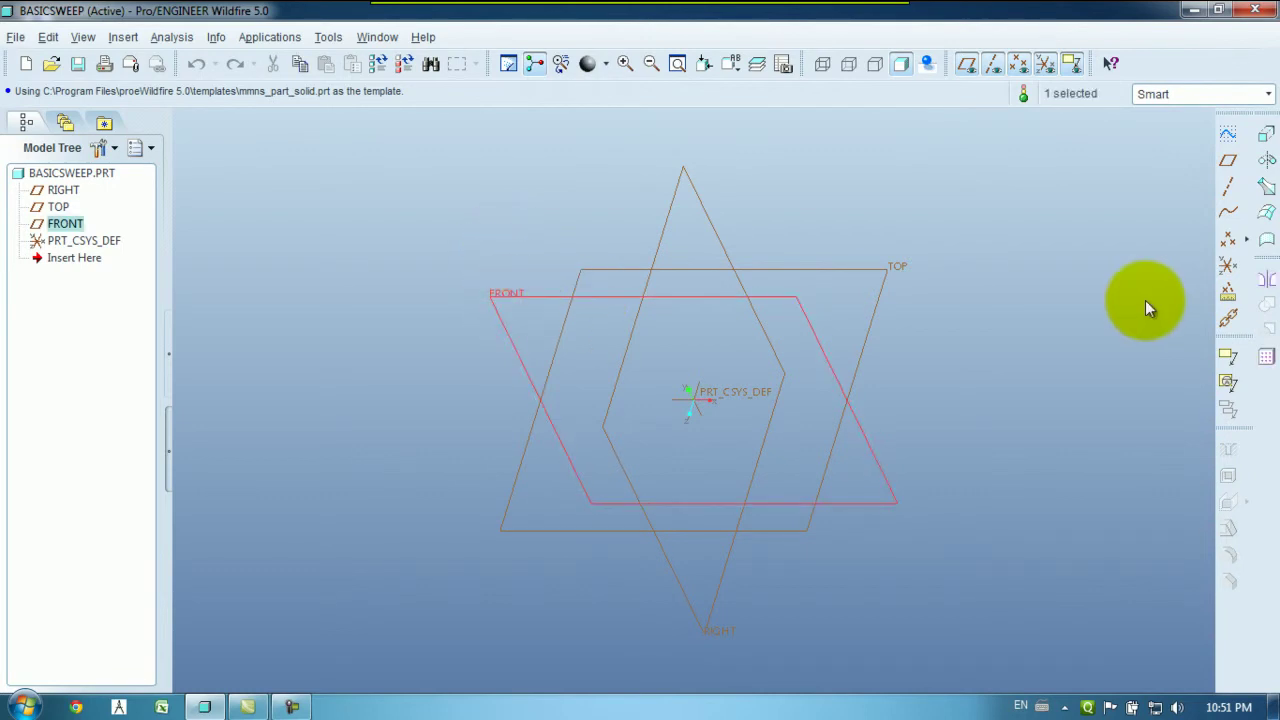
{"action": "left_click", "coordinate": [1228, 137]}
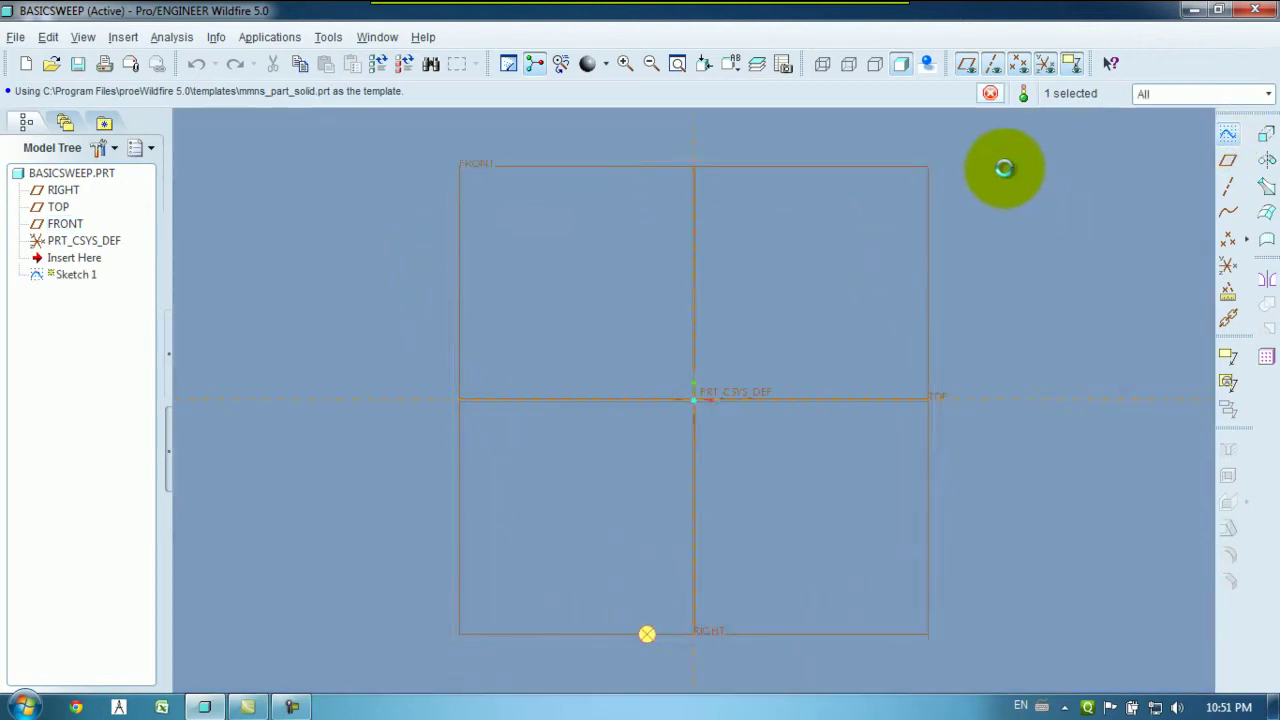
{"action": "left_click", "coordinate": [1192, 355]}
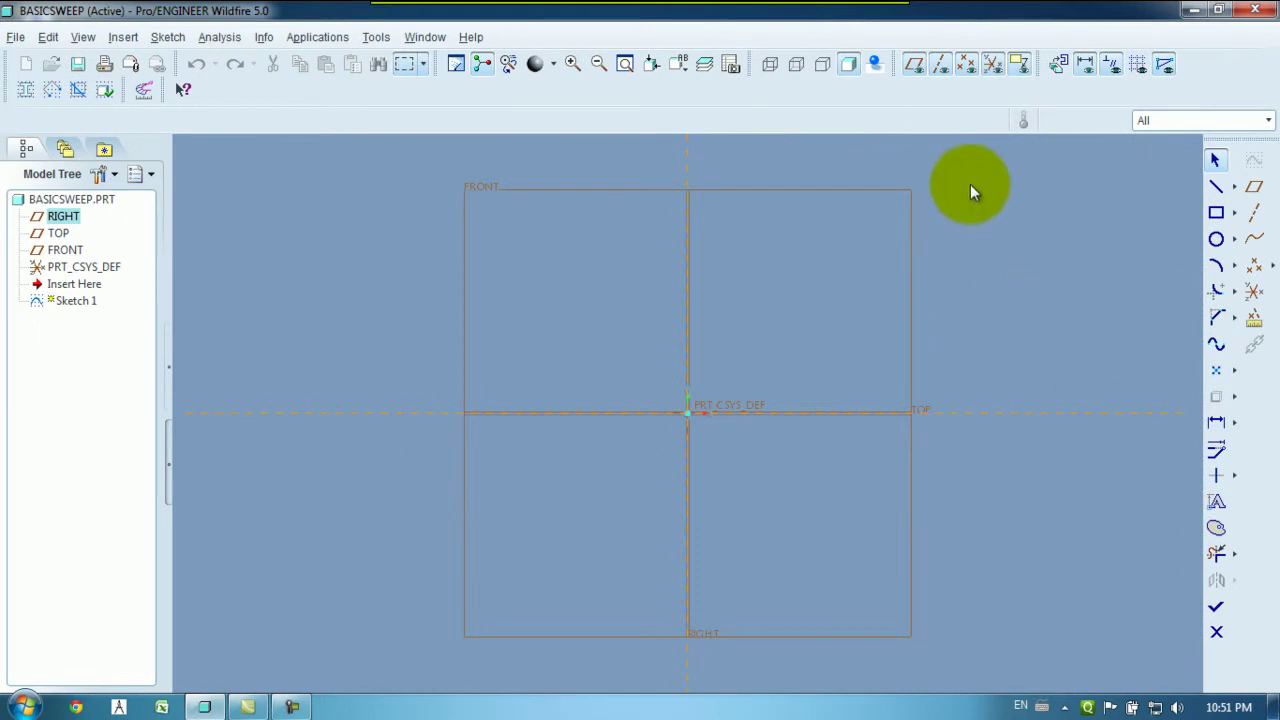
{"action": "left_click", "coordinate": [913, 65]}
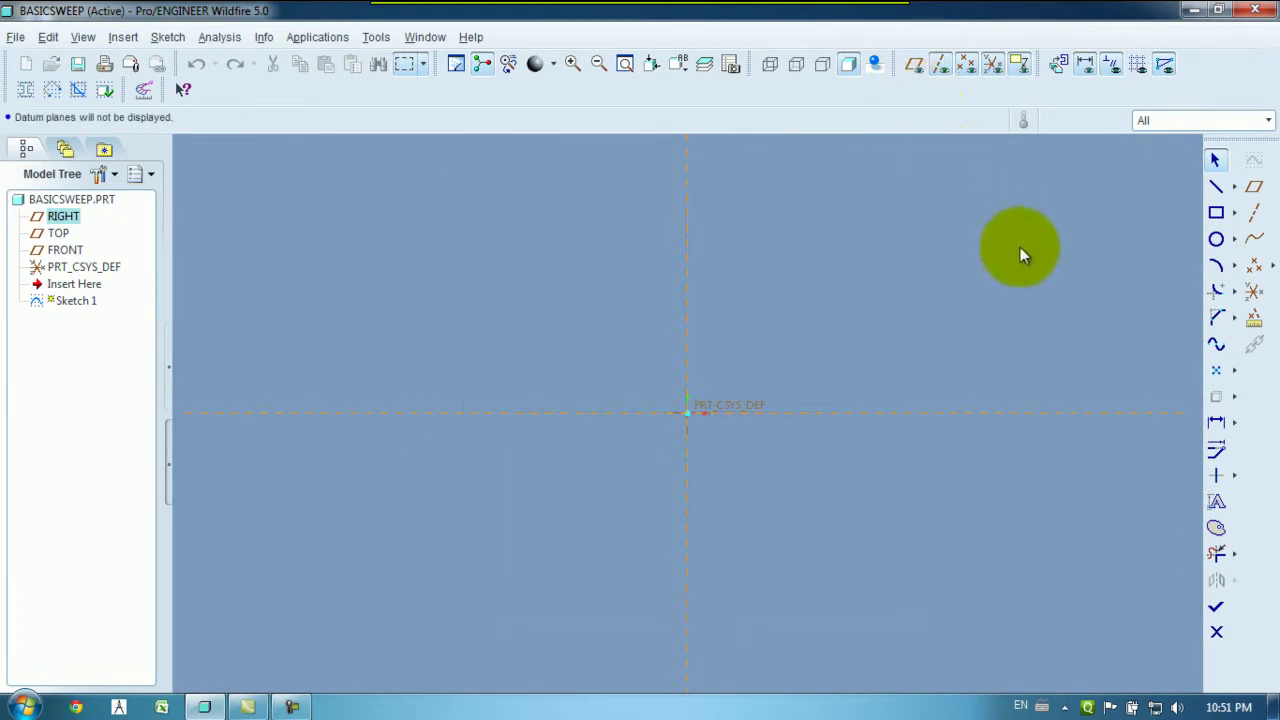
Sketch a lower semicircular arc centred on the origin, about 135 mm in radius, with both ends on the horizontal reference.
{"action": "left_click", "coordinate": [1236, 270]}
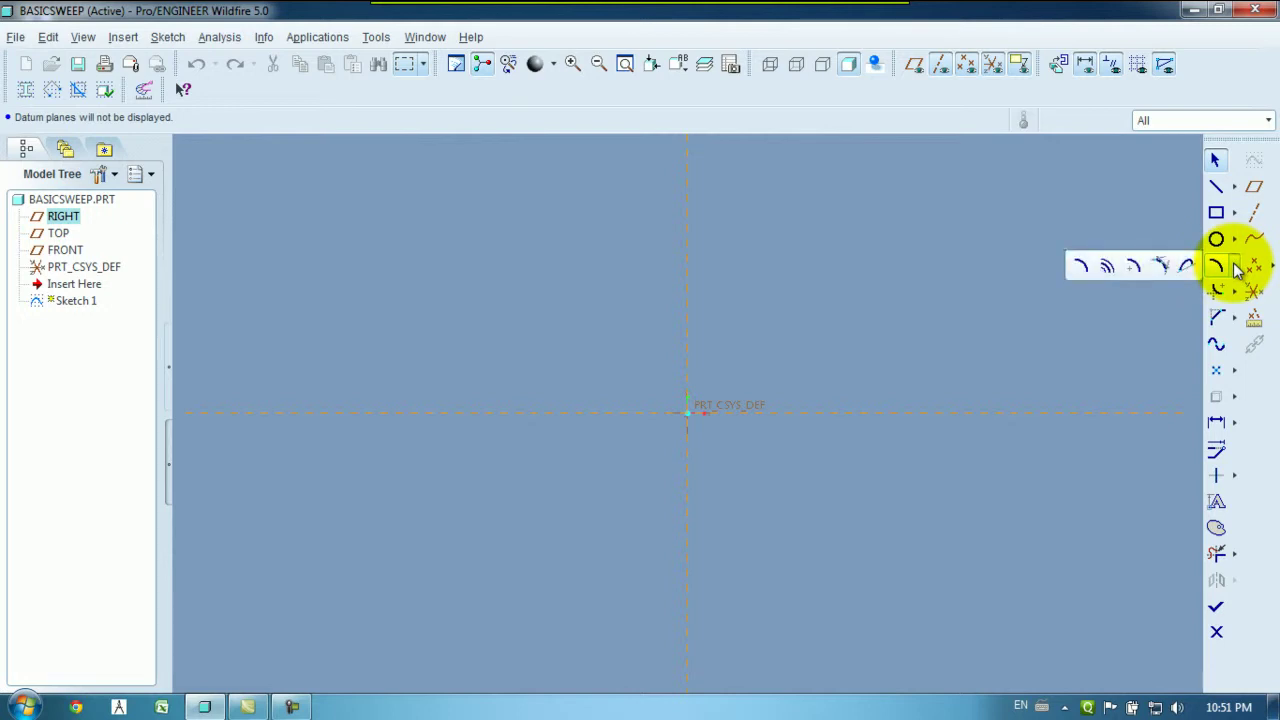
{"action": "left_click", "coordinate": [1124, 268]}
{"action": "left_click", "coordinate": [687, 414]}
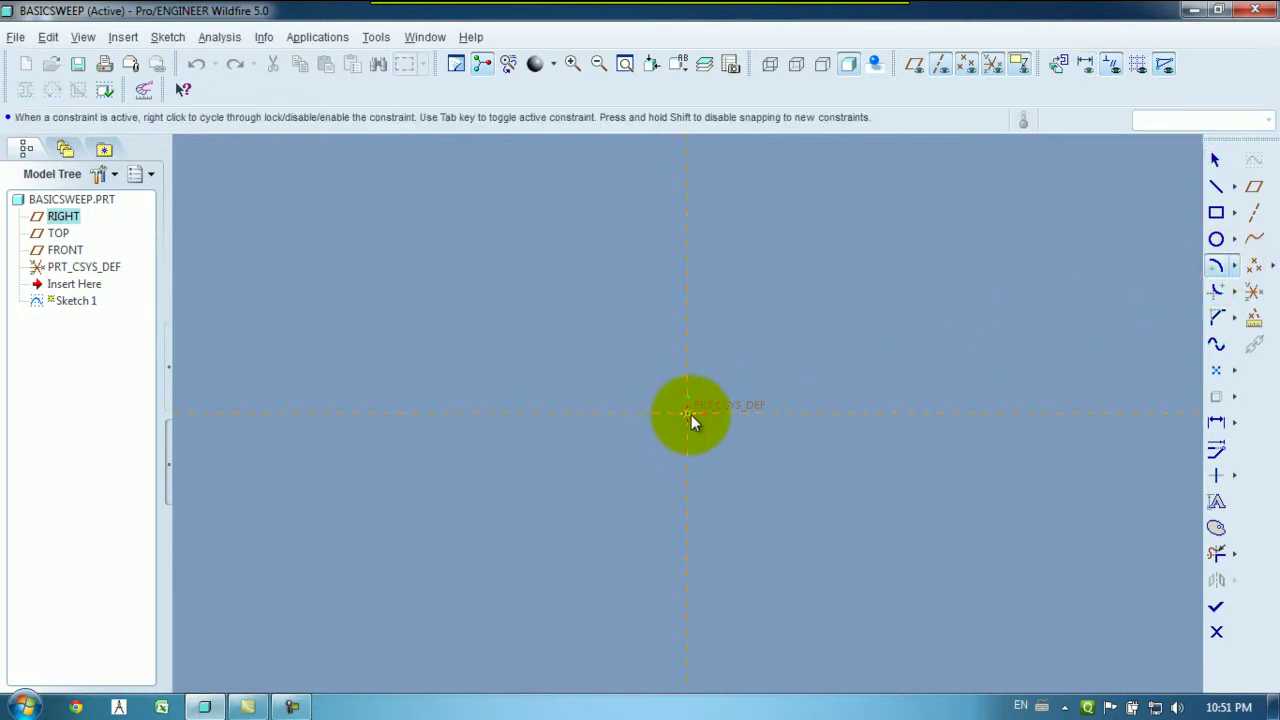
{"action": "left_click", "coordinate": [870, 414]}
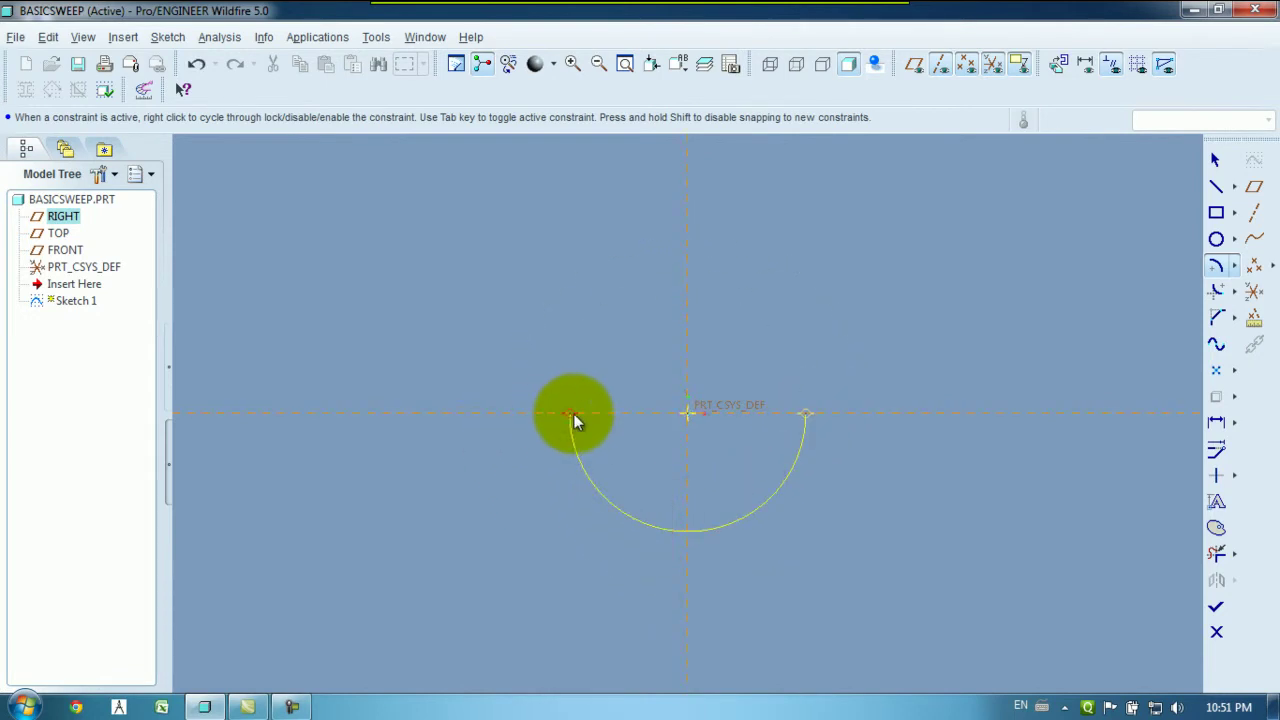
{"action": "left_click", "coordinate": [571, 413]}
{"action": "middle_click", "coordinate": [603, 364]}
{"action": "scroll", "coordinate": [627, 621], "scroll_direction": "down", "scroll_amount": 3}
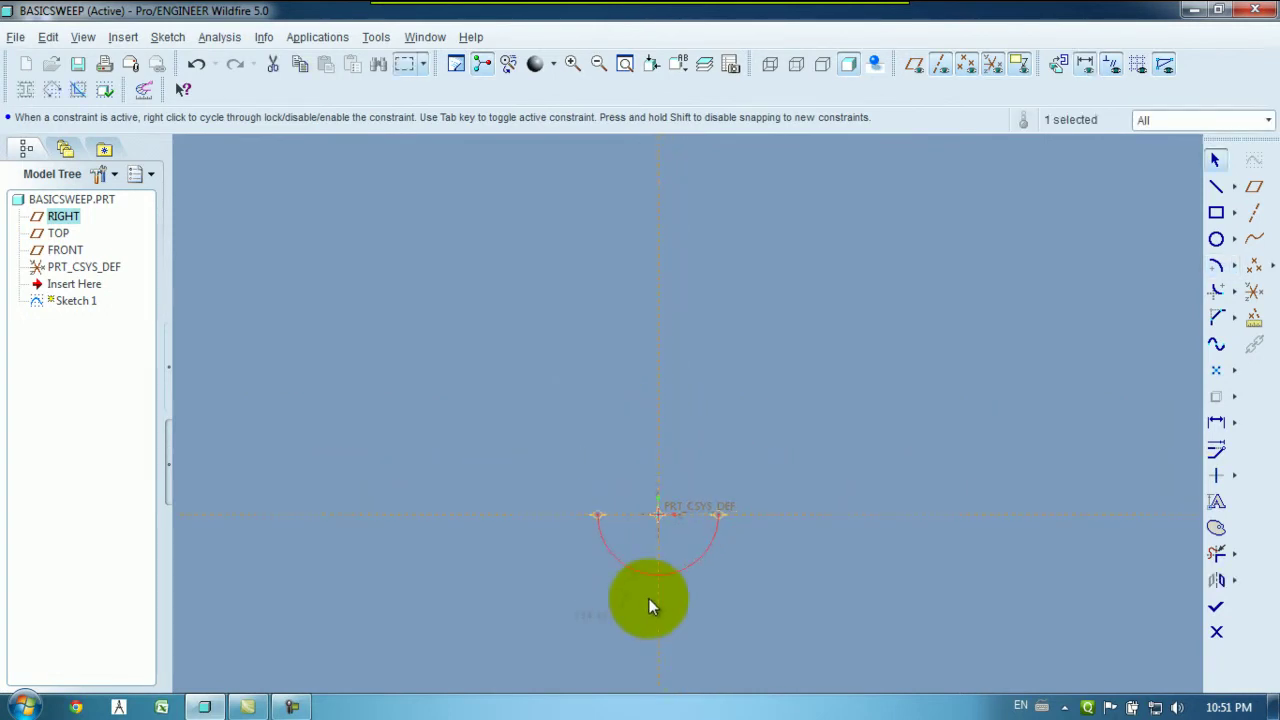
Draw a vertical line about 377 mm long upward from the semicircle's right endpoint.
{"action": "left_click", "coordinate": [1216, 186]}
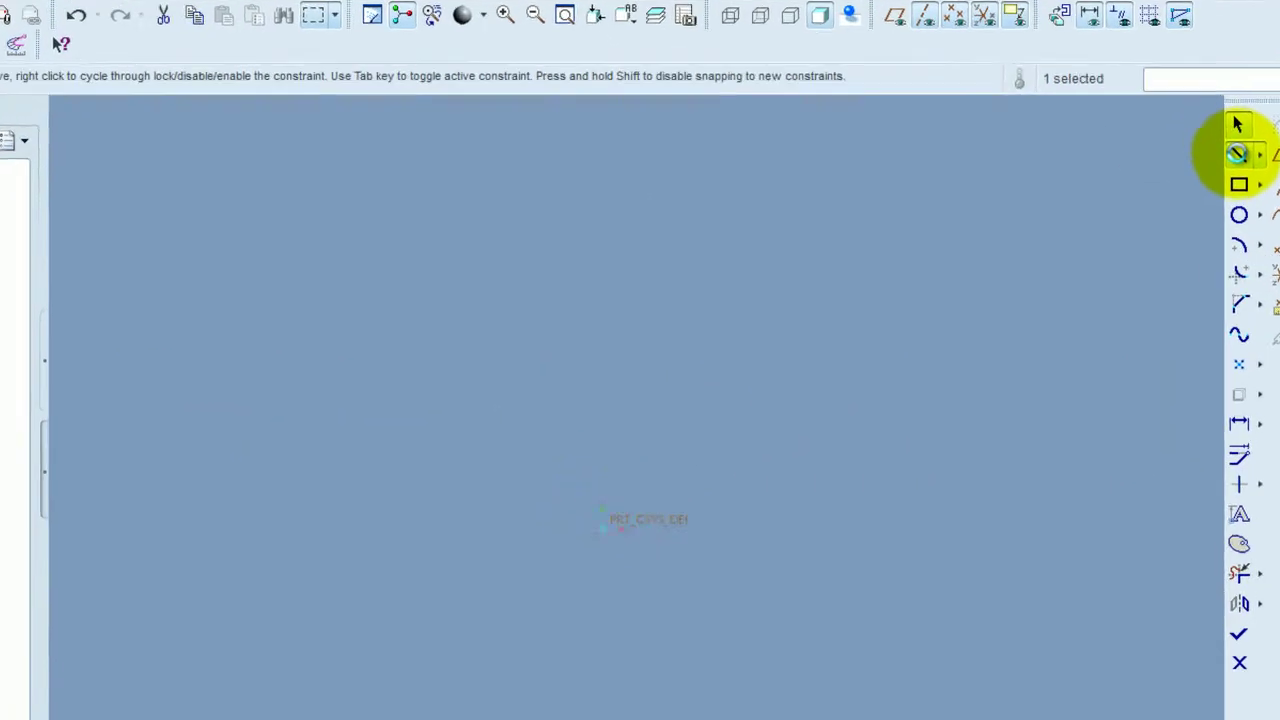
{"action": "left_click", "coordinate": [523, 574]}
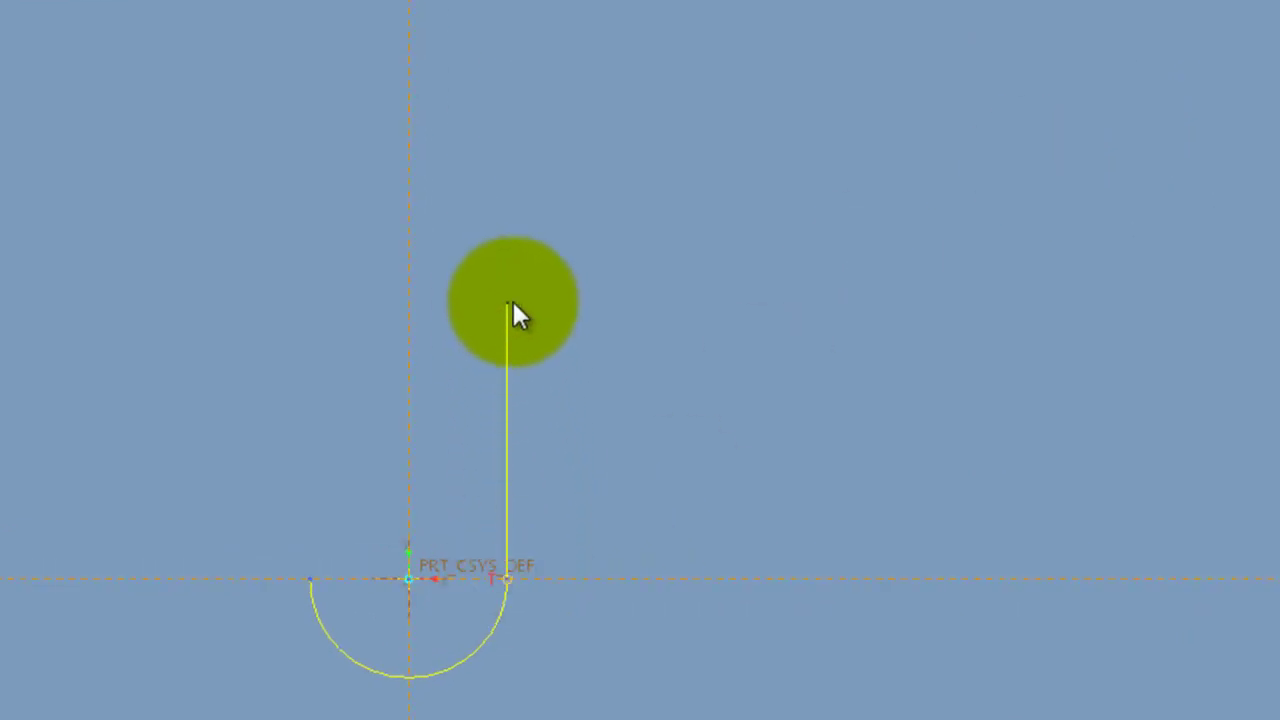
{"action": "left_click", "coordinate": [510, 303]}
{"action": "middle_click", "coordinate": [591, 293]}
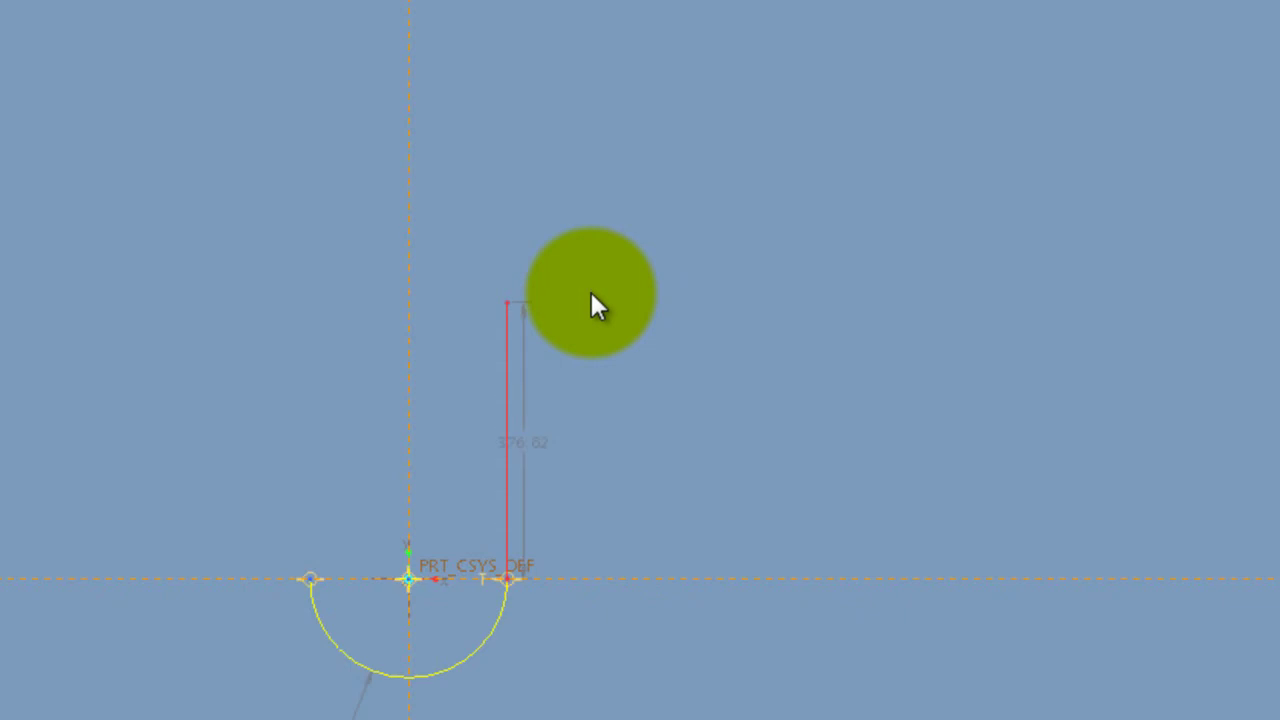
Add a tangent-end arc of about 173 mm radius from the vertical line's upper end, curving toward the vertical reference.
{"action": "right_click", "coordinate": [592, 194]}
{"action": "left_click", "coordinate": [546, 194]}
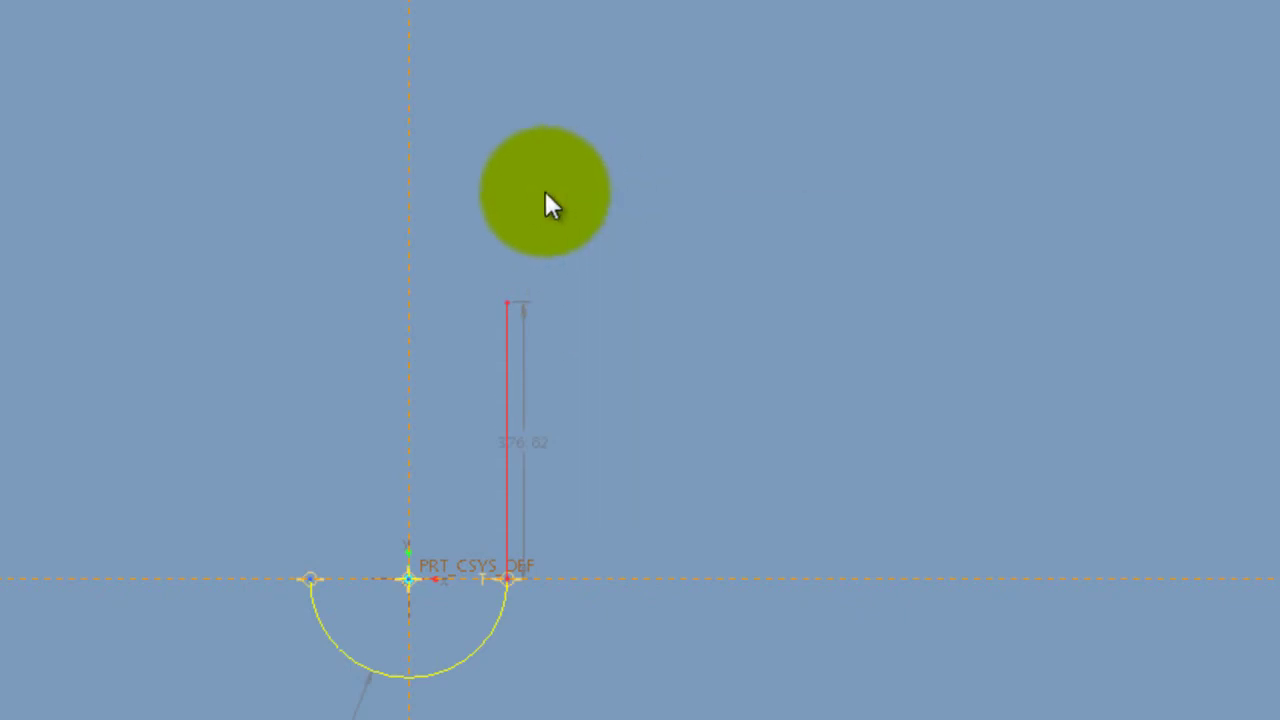
{"action": "left_click", "coordinate": [660, 243]}
{"action": "right_click", "coordinate": [592, 223]}
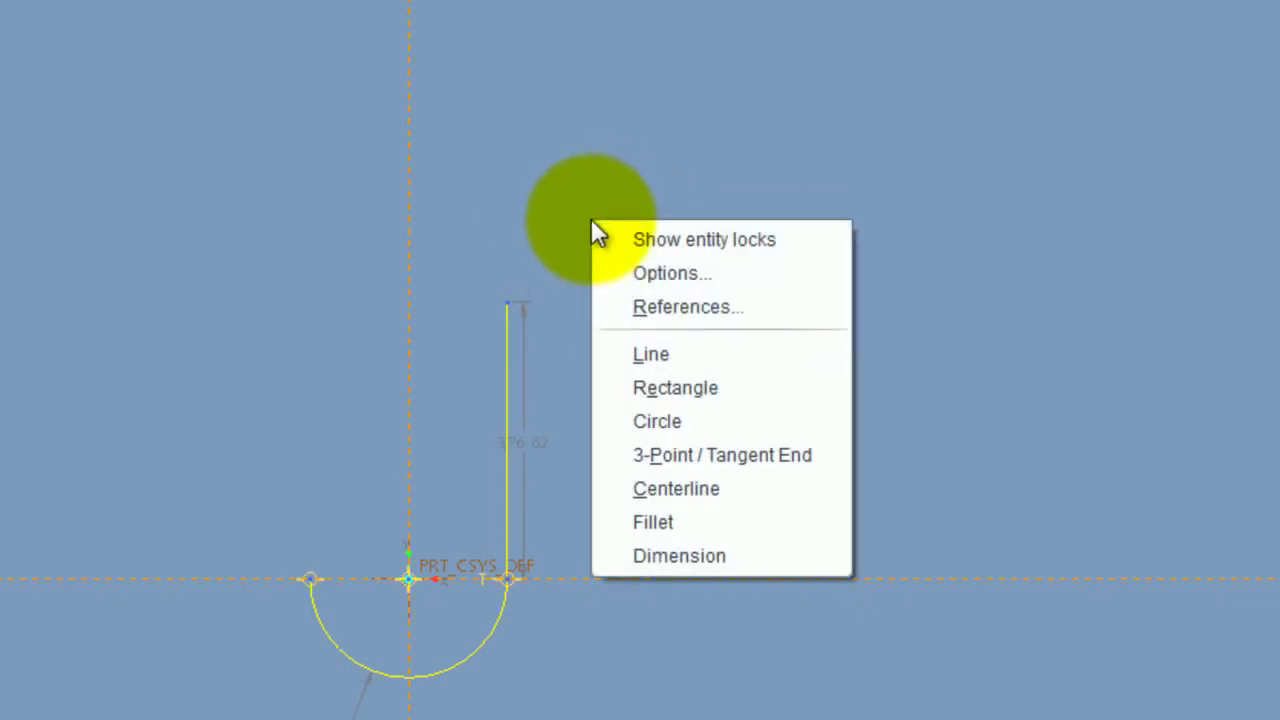
{"action": "left_click", "coordinate": [696, 463]}
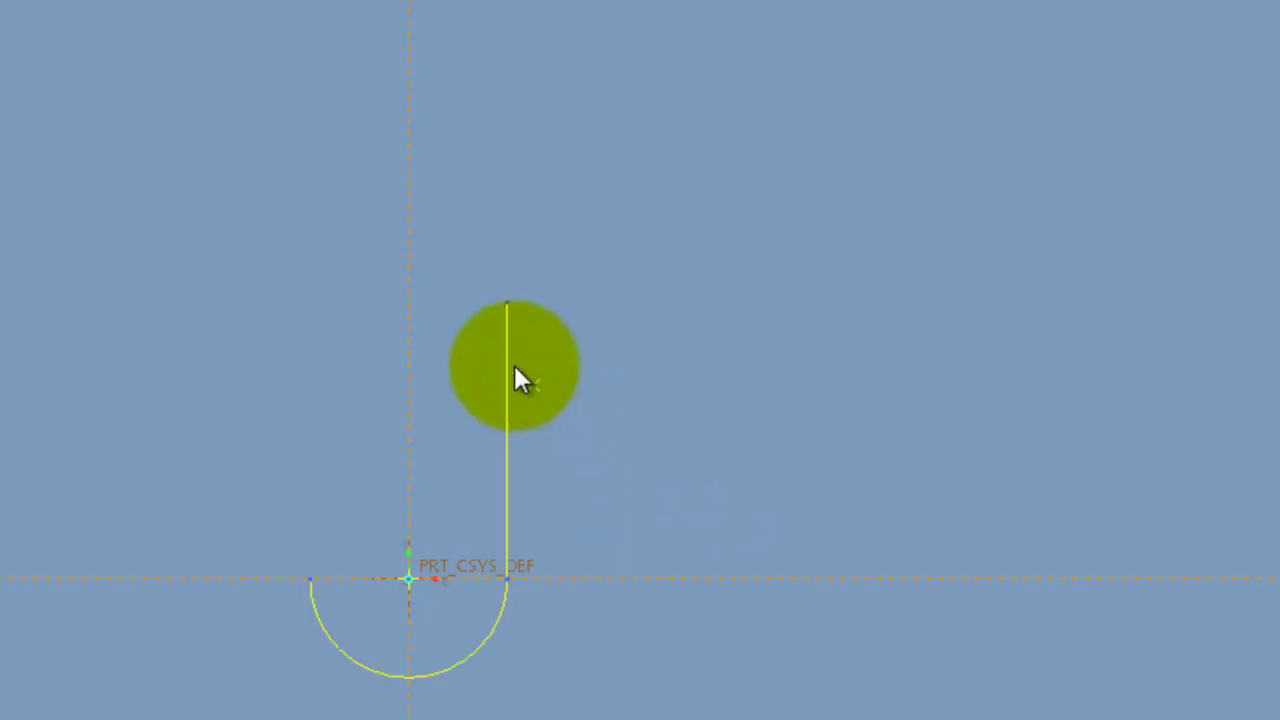
{"action": "left_click", "coordinate": [508, 303]}
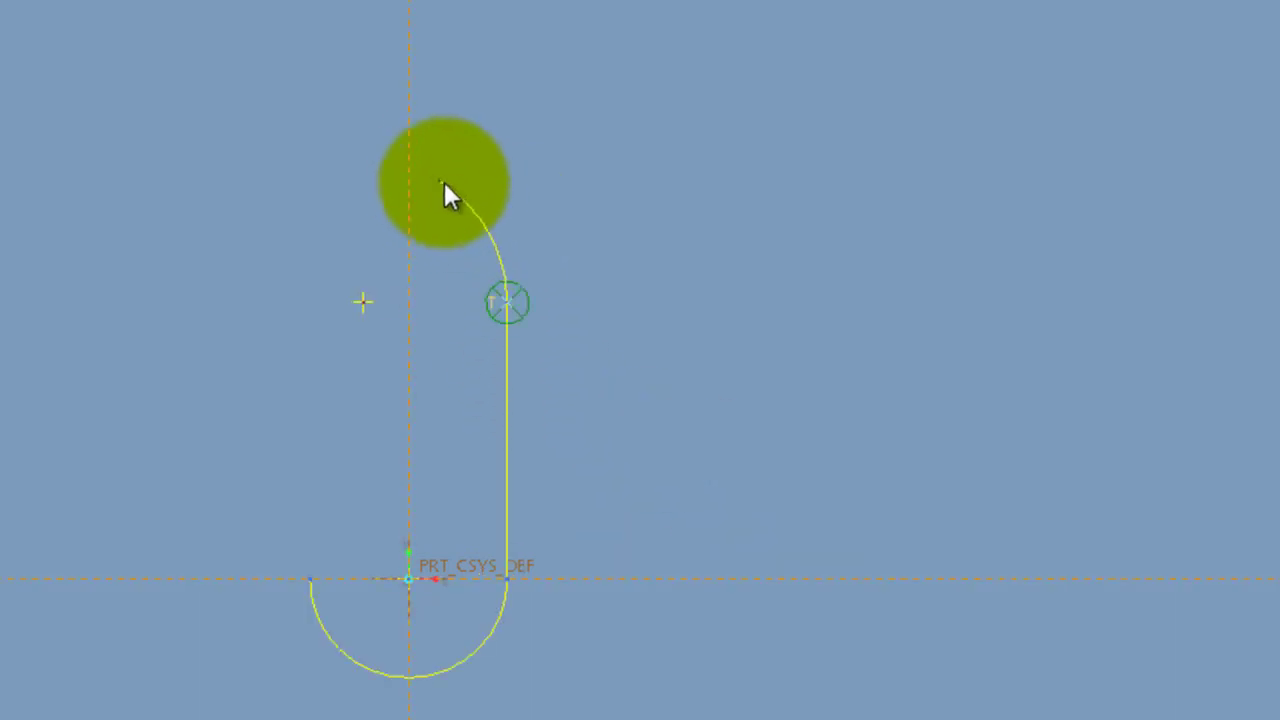
{"action": "left_click", "coordinate": [470, 218]}
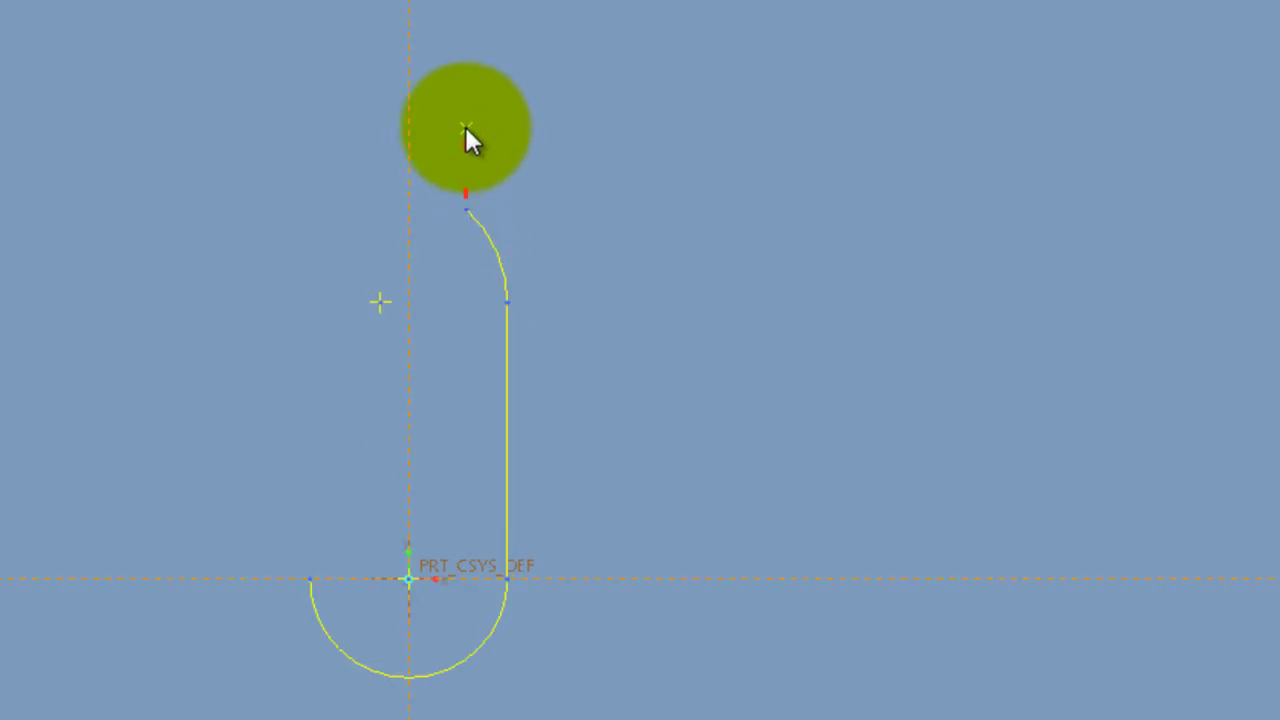
Add a reverse-curving tangent arc of about 244 mm radius from the first tangent arc's end to the vertical reference.
{"action": "right_click", "coordinate": [565, 163]}
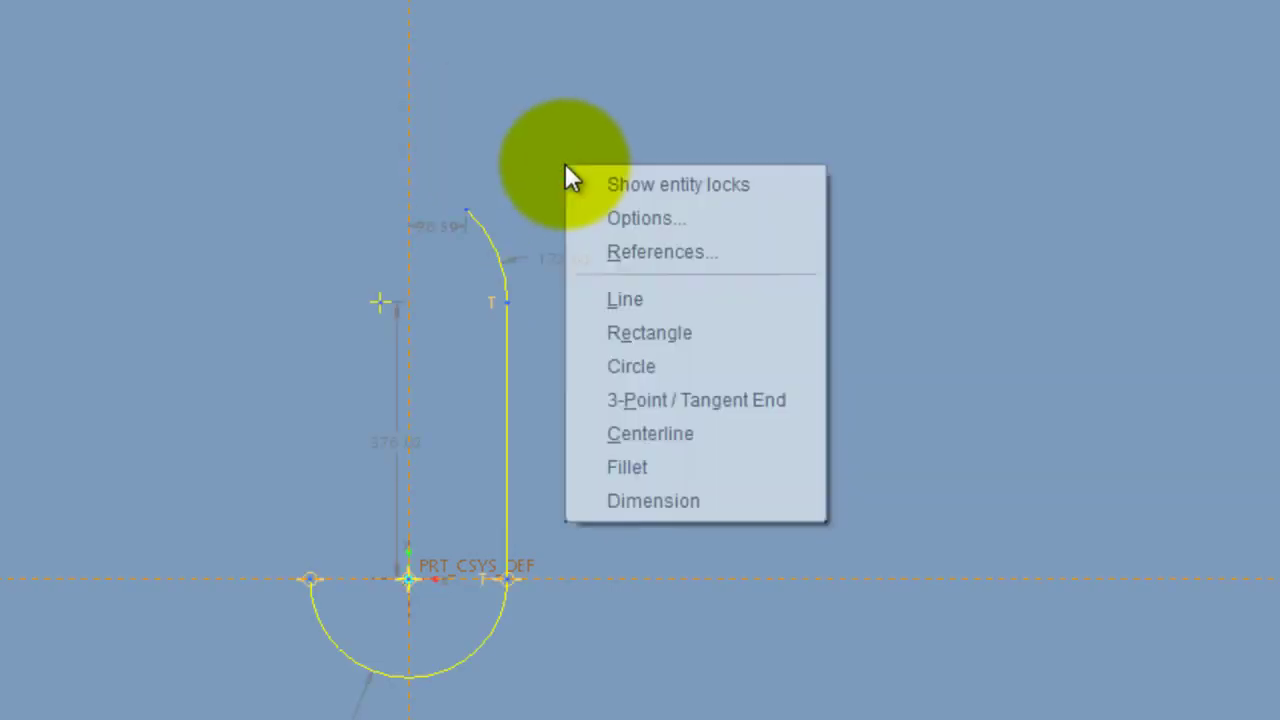
{"action": "left_click", "coordinate": [689, 400]}
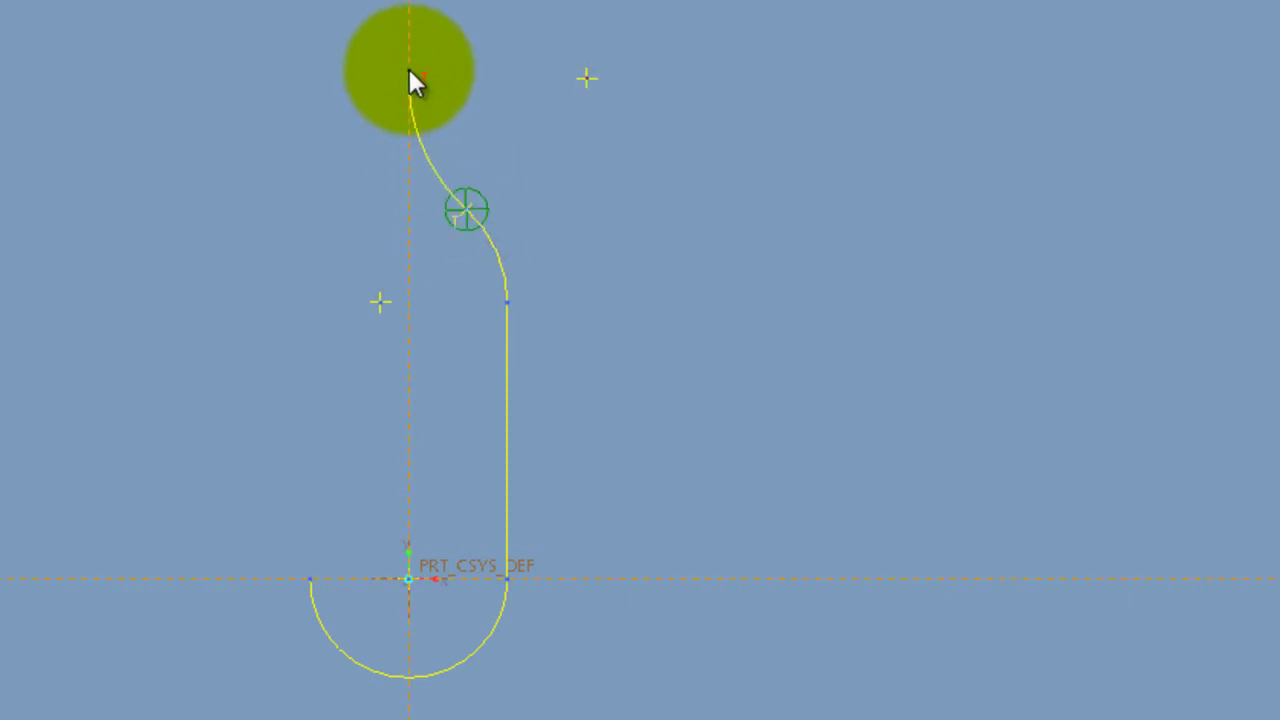
{"action": "left_click", "coordinate": [409, 69]}
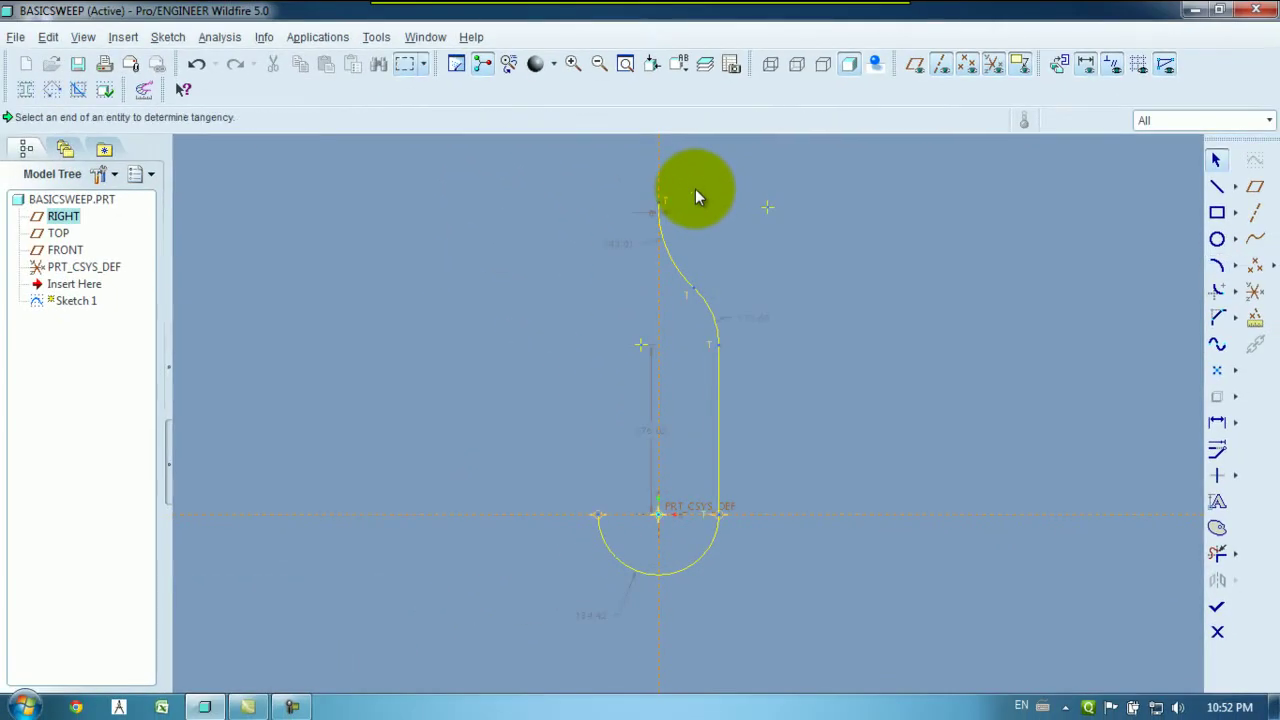
Draw a vertical line up from the second tangent arc along the vertical reference, ending about 951 mm above the origin.
{"action": "left_click", "coordinate": [1212, 187]}
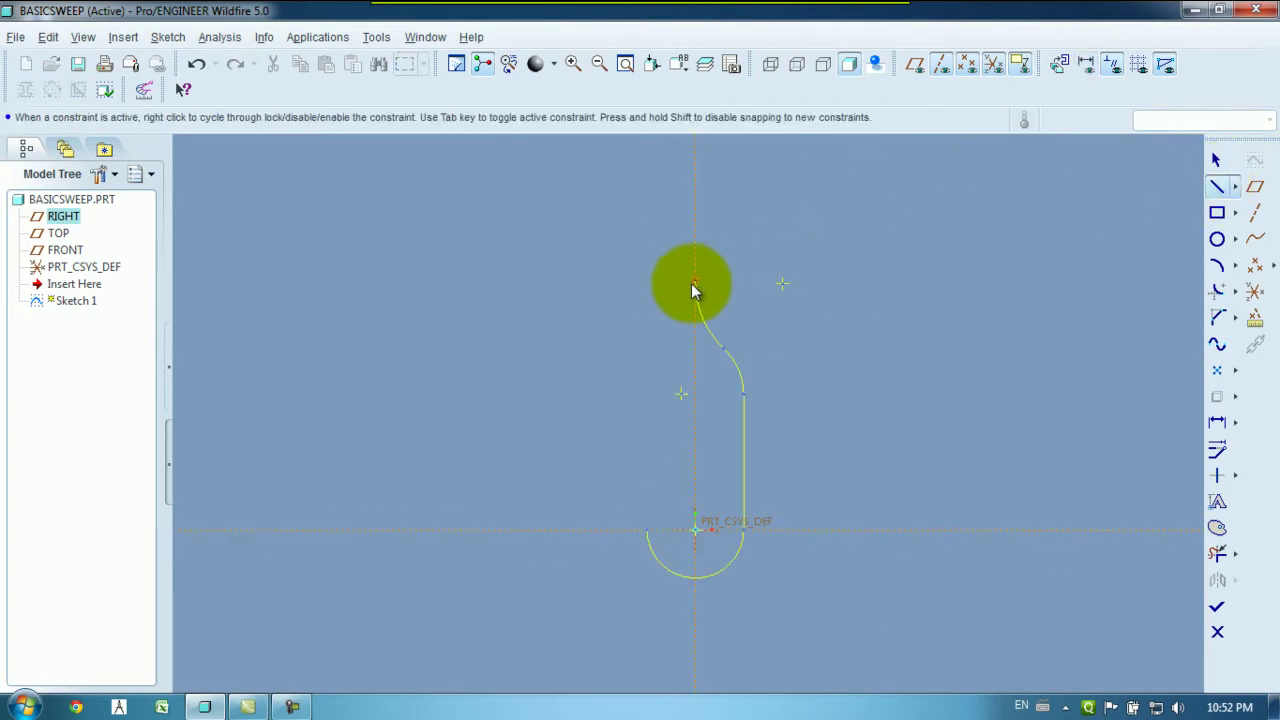
{"action": "left_click", "coordinate": [696, 283]}
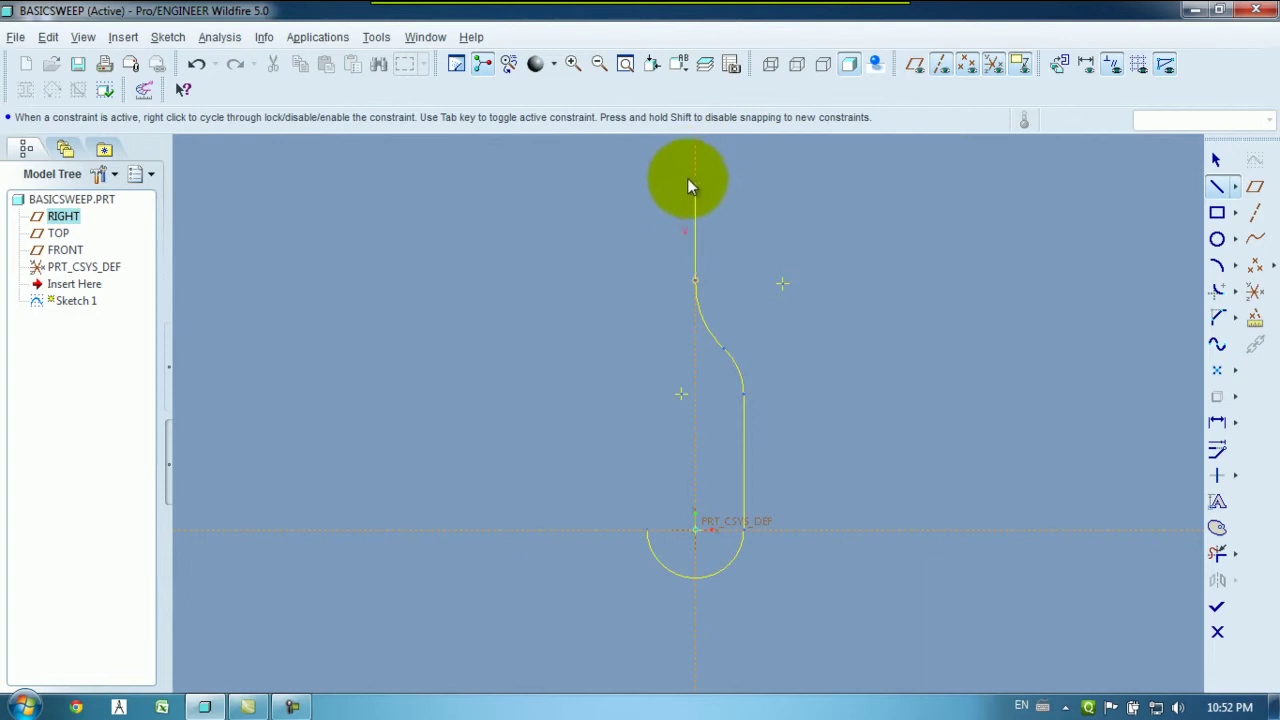
{"action": "middle_click", "coordinate": [766, 214]}
{"action": "middle_click", "coordinate": [776, 214]}
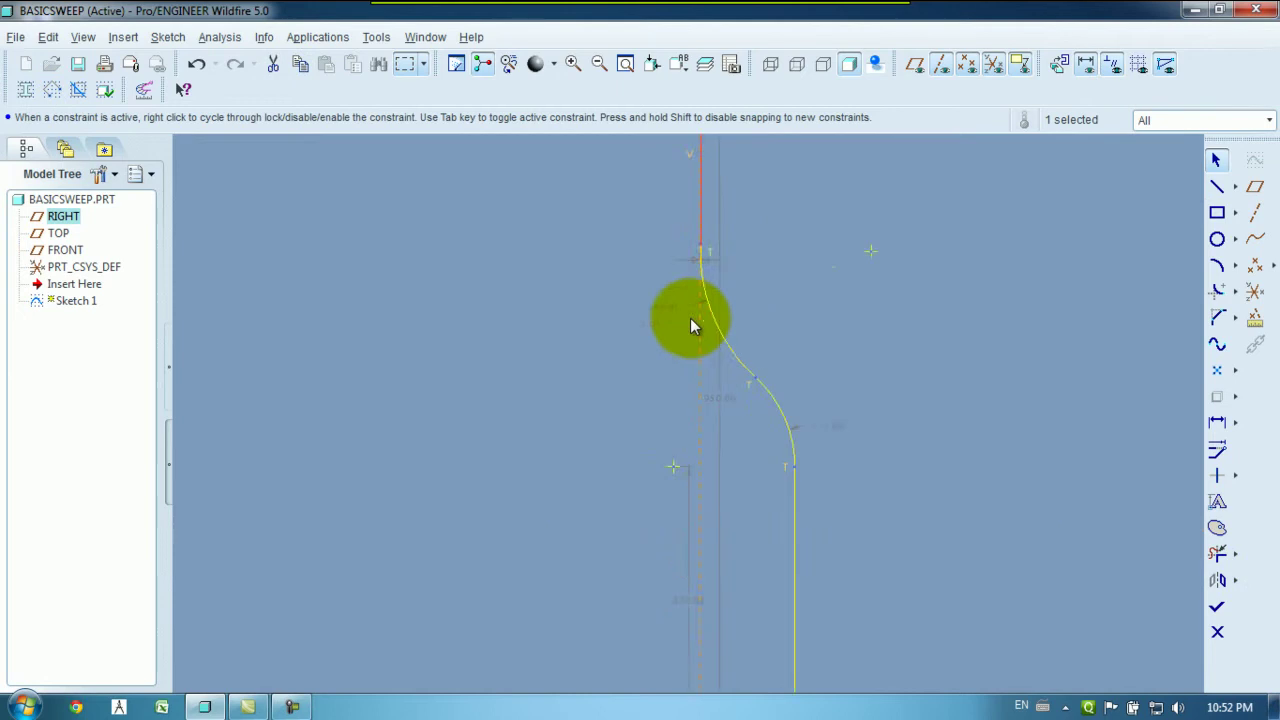
Apply a tangent constraint between the upper arc and the top vertical line.
{"action": "scroll", "coordinate": [690, 318], "scroll_direction": "up", "scroll_amount": 3}
{"action": "scroll", "coordinate": [720, 200], "scroll_direction": "up", "scroll_amount": 3}
{"action": "scroll", "coordinate": [714, 268], "scroll_direction": "up", "scroll_amount": 4}
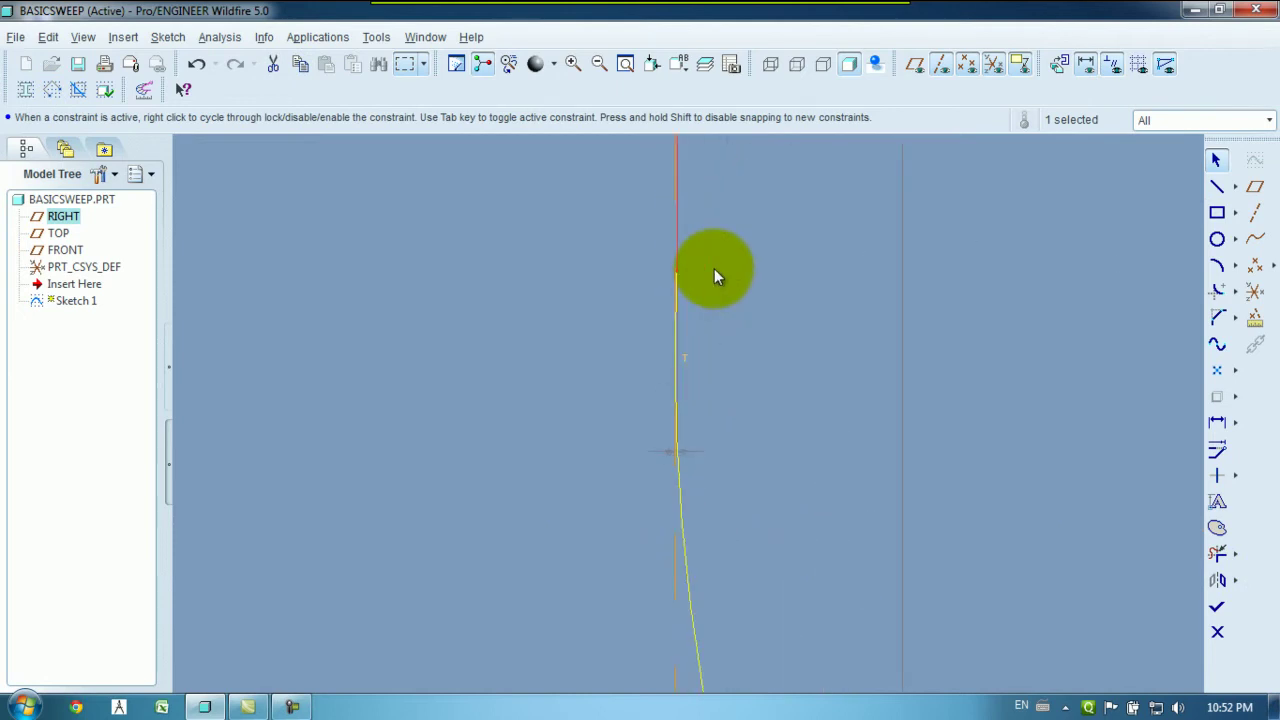
{"action": "scroll", "coordinate": [645, 350], "scroll_direction": "down", "scroll_amount": 1}
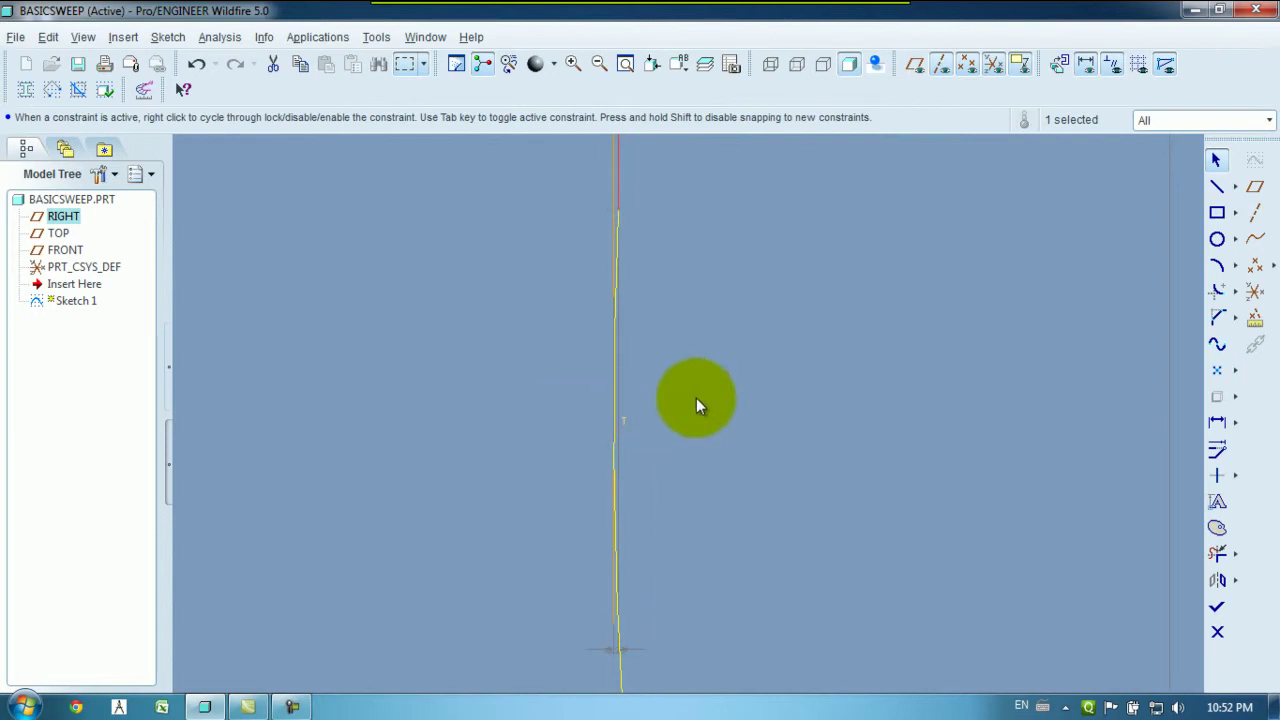
{"action": "scroll", "coordinate": [696, 398], "scroll_direction": "down", "scroll_amount": 2}
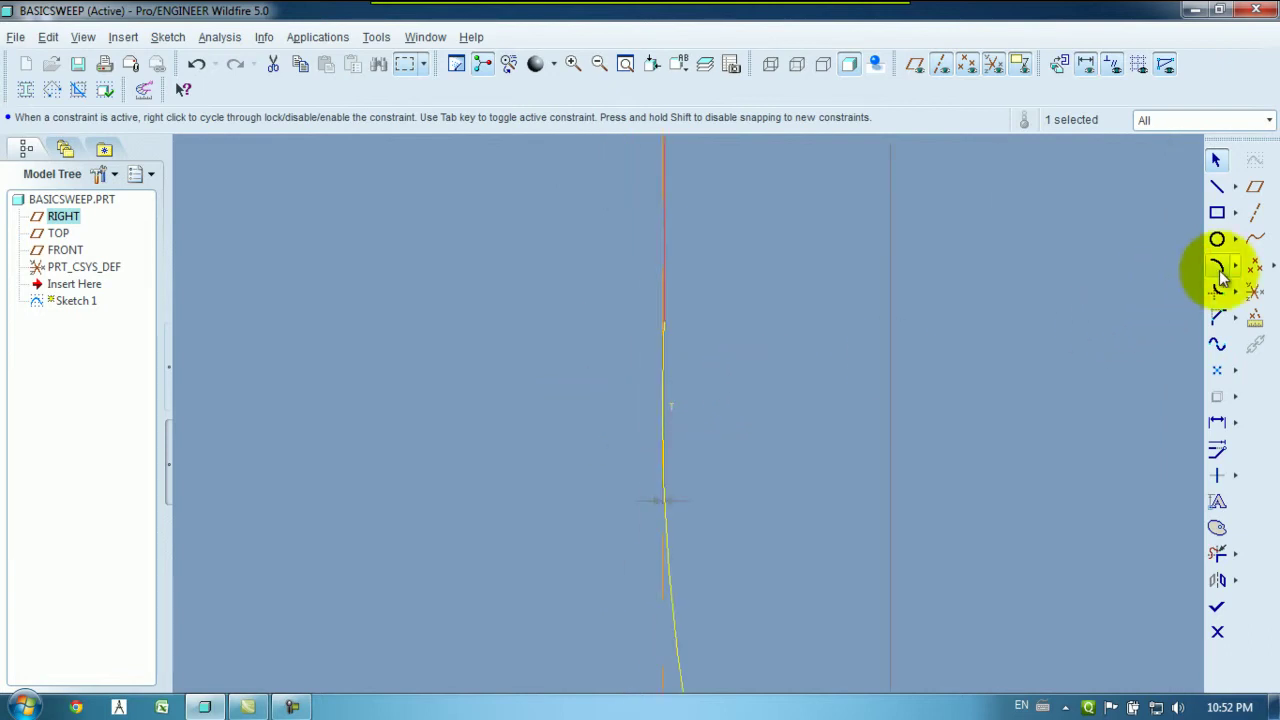
{"action": "left_click", "coordinate": [1236, 477]}
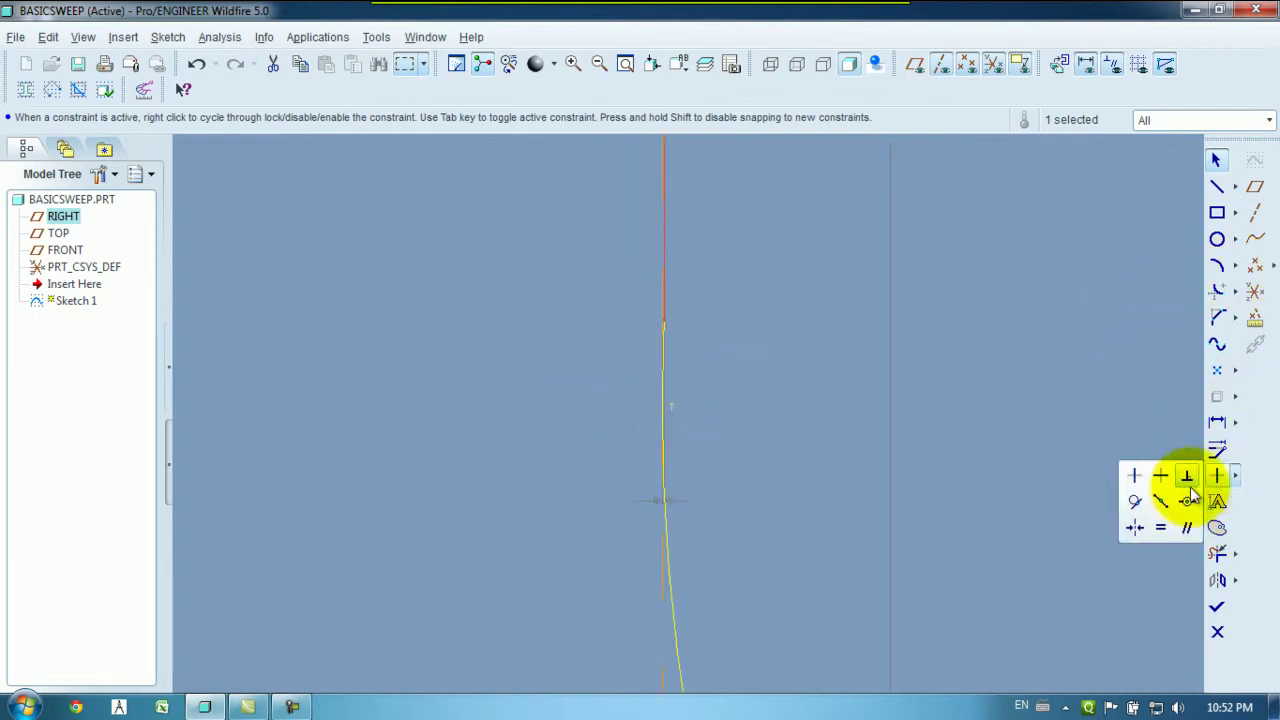
{"action": "left_click", "coordinate": [1134, 501]}
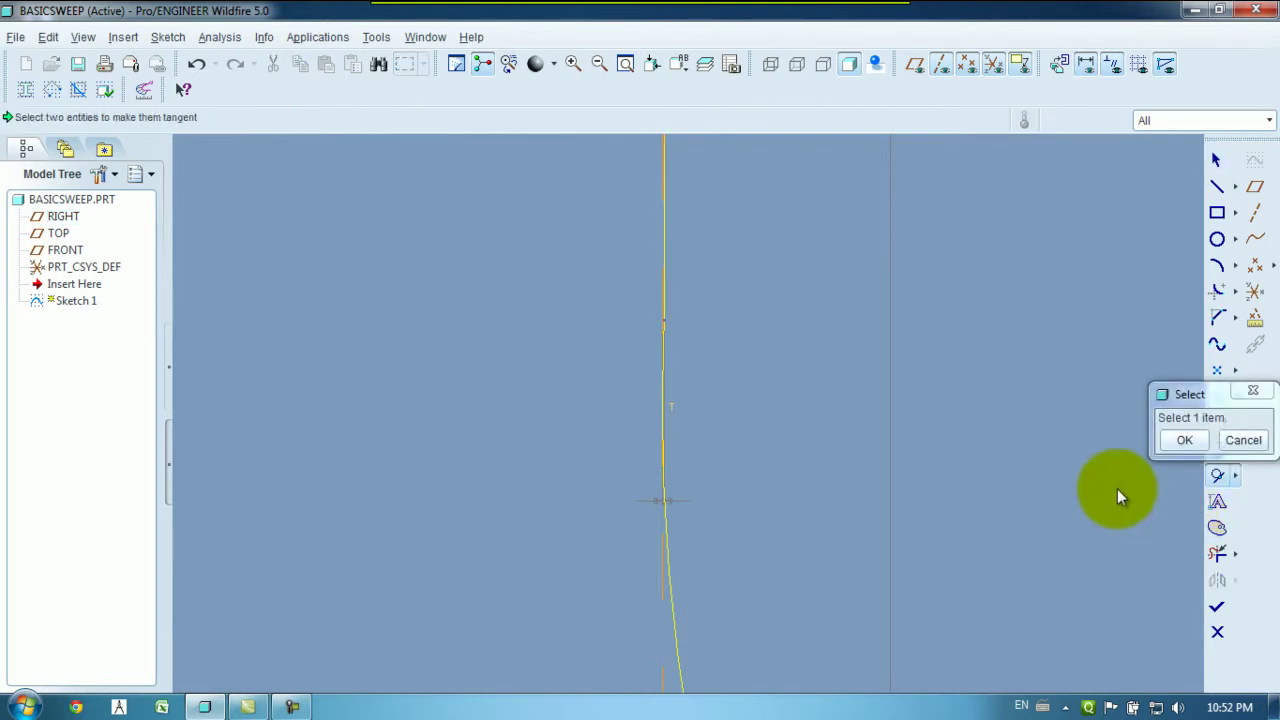
{"action": "left_click", "coordinate": [663, 376]}
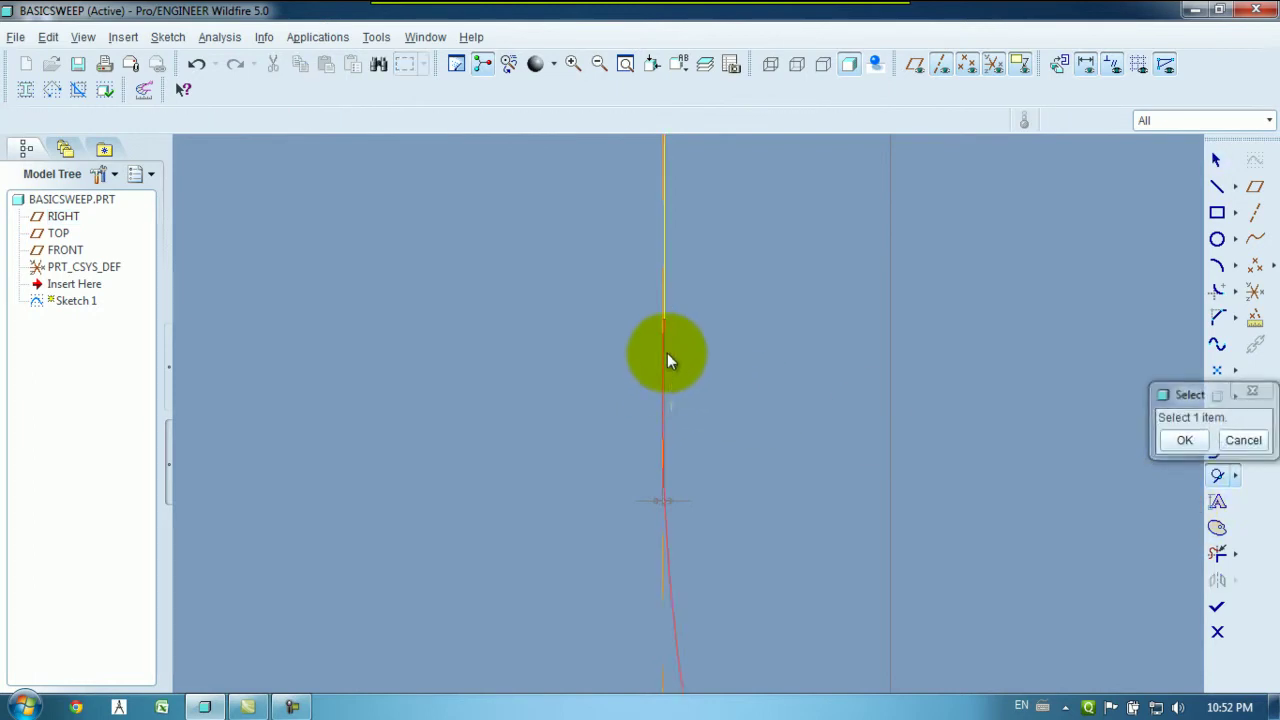
{"action": "left_click", "coordinate": [662, 276]}
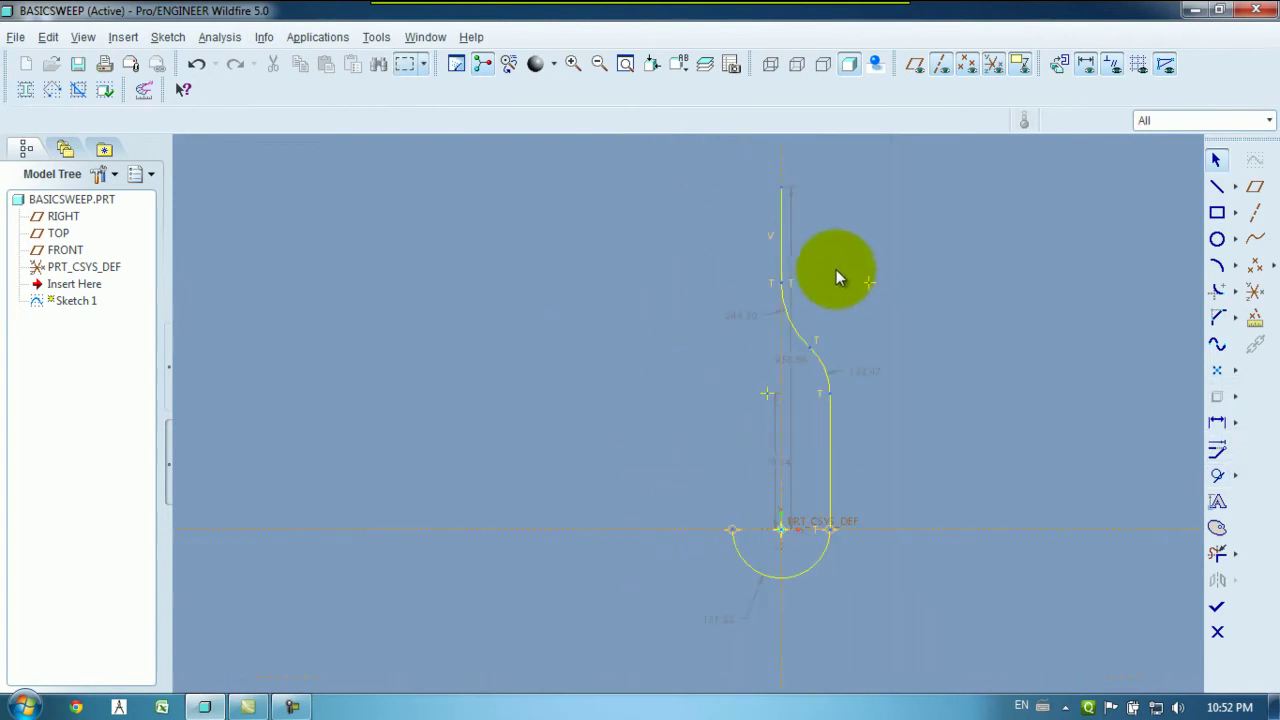
Collect all dimensions of the hook sketch for modification and turn off automatic regeneration.
{"action": "scroll", "coordinate": [836, 269], "scroll_direction": "down", "scroll_amount": 1}
{"action": "left_click_drag", "start_coordinate": [1021, 177], "coordinate": [614, 628]}
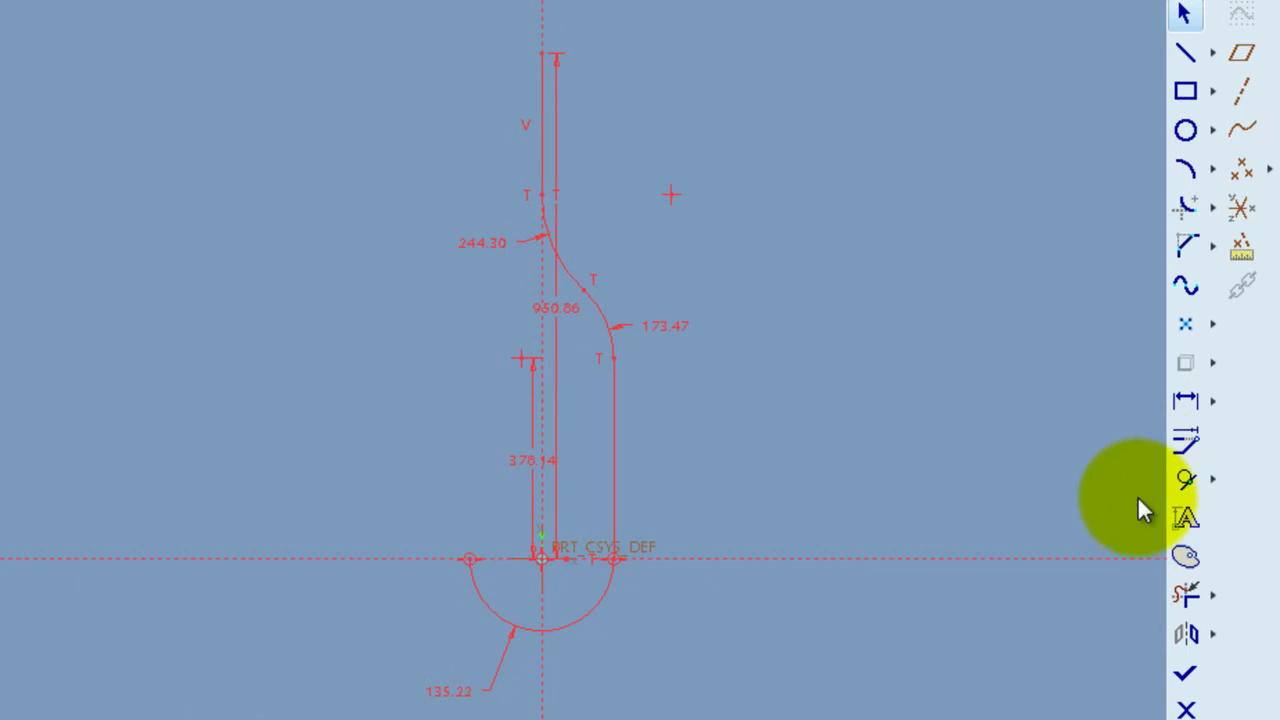
{"action": "left_click", "coordinate": [1185, 440]}
{"action": "left_click", "coordinate": [930, 381]}
{"action": "left_click", "coordinate": [1038, 232]}
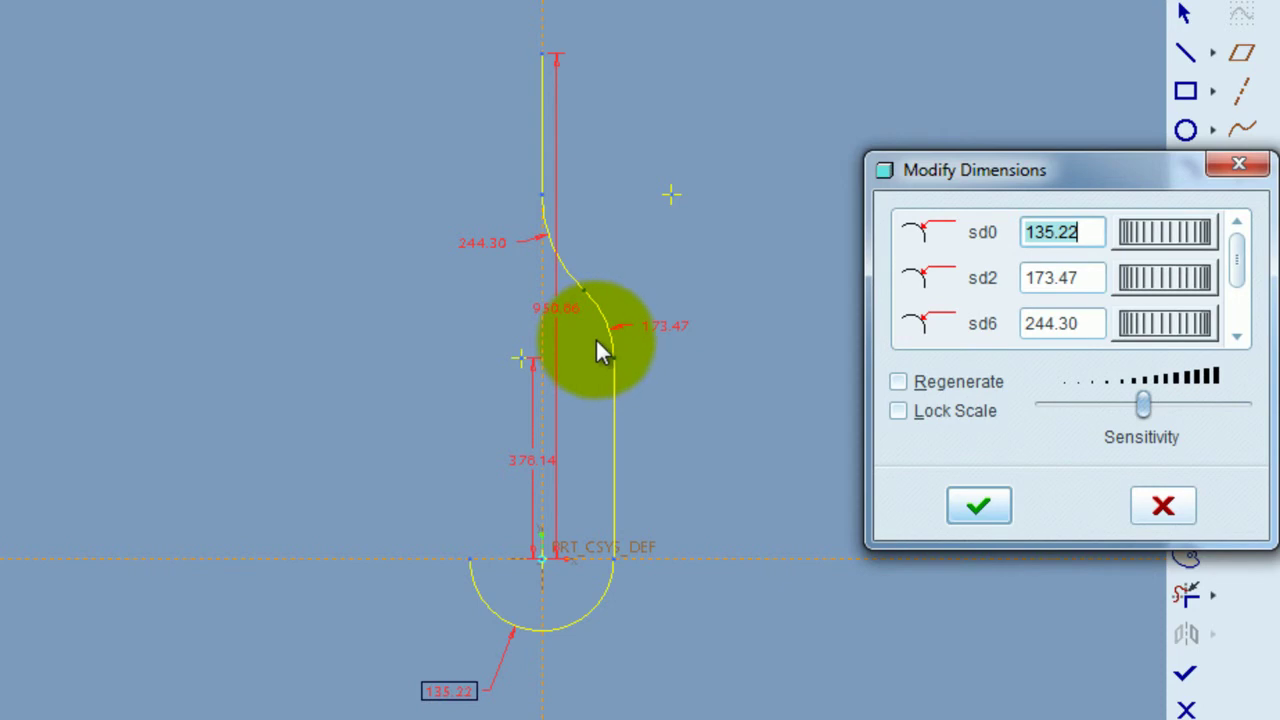
Set the bottom semicircle's radius to 25, the lower tangent arc's radius to 25 and the upper tangent arc's radius to 50.
{"action": "type", "text": "25"}
{"action": "key", "text": "Return"}
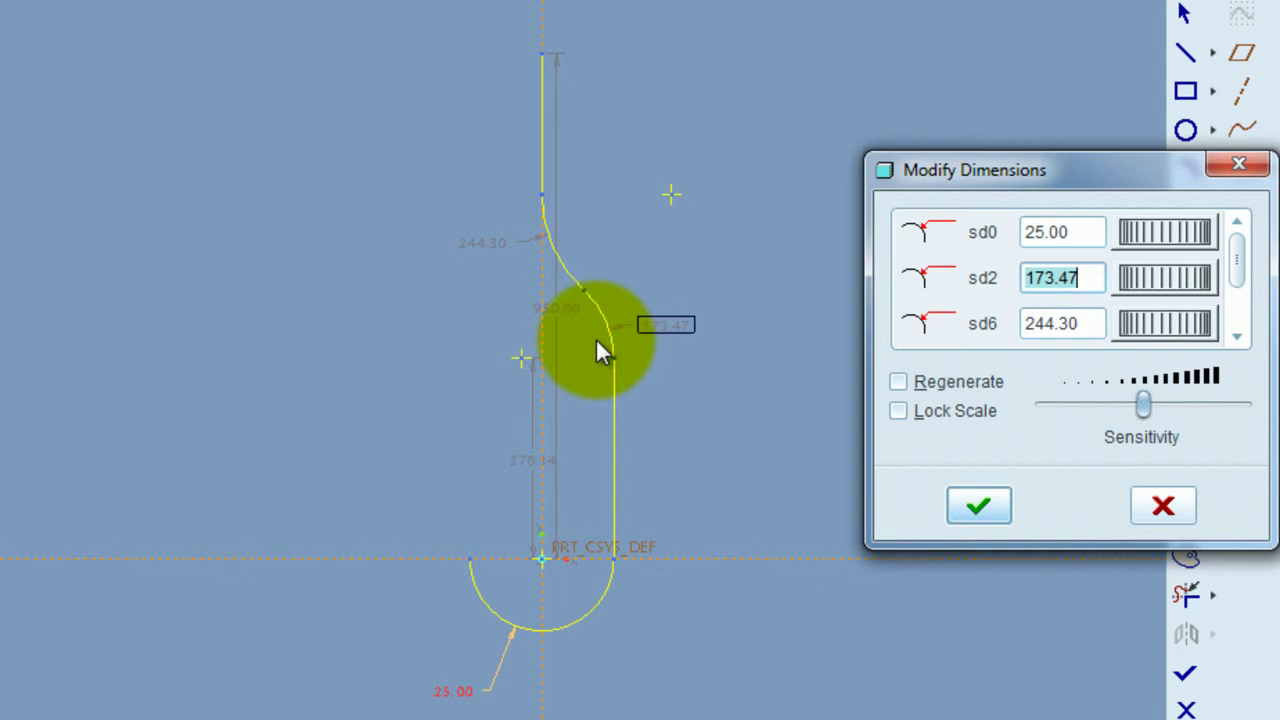
{"action": "type", "text": "25"}
{"action": "key", "text": "Return"}
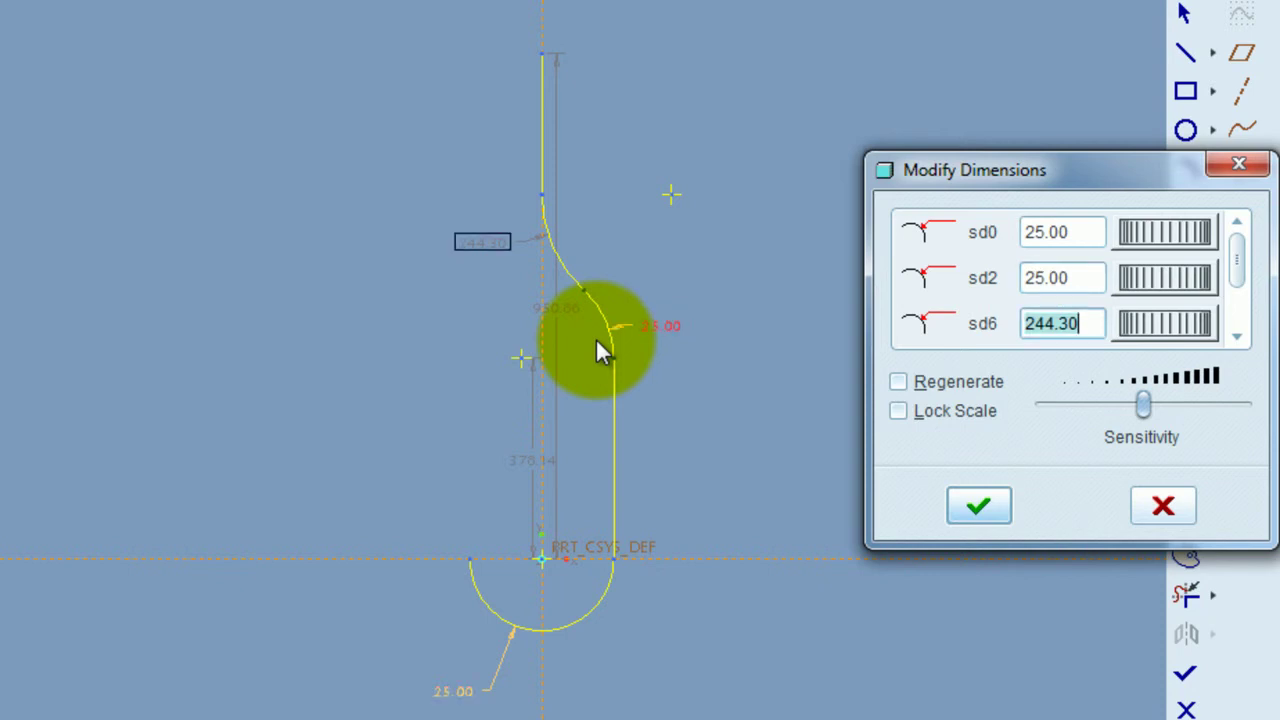
{"action": "type", "text": "50"}
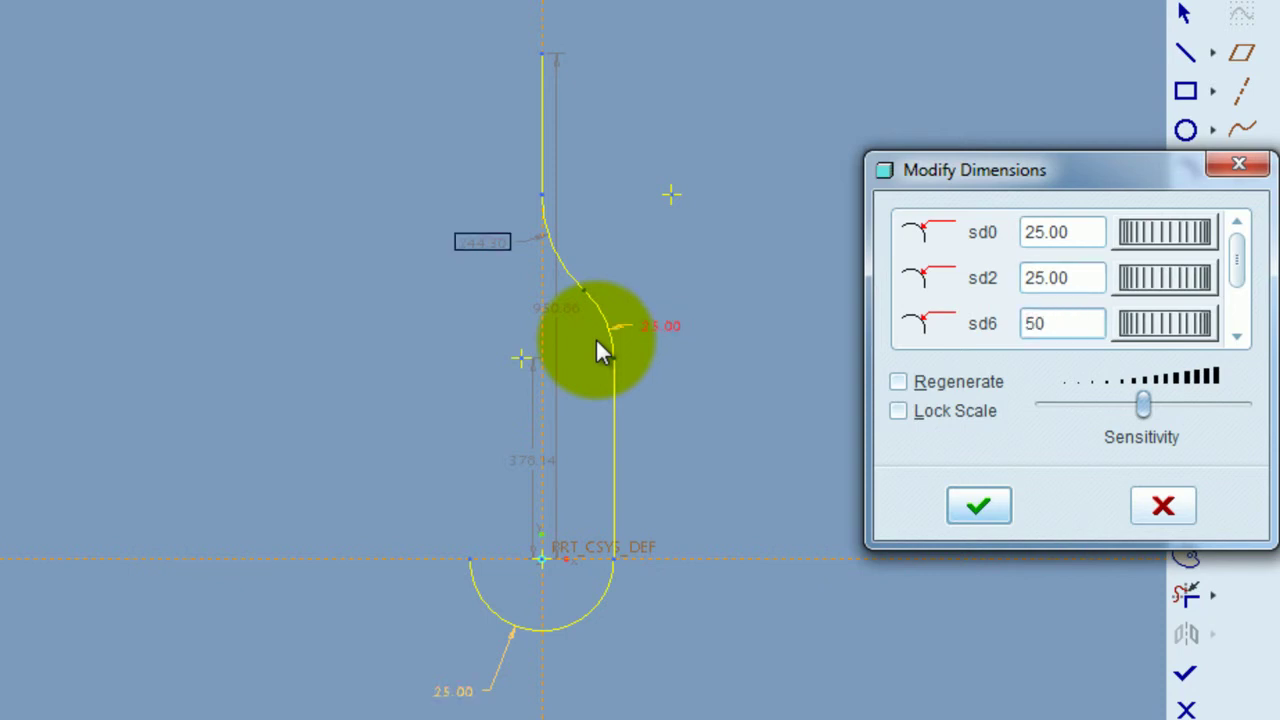
{"action": "key", "text": "Return"}
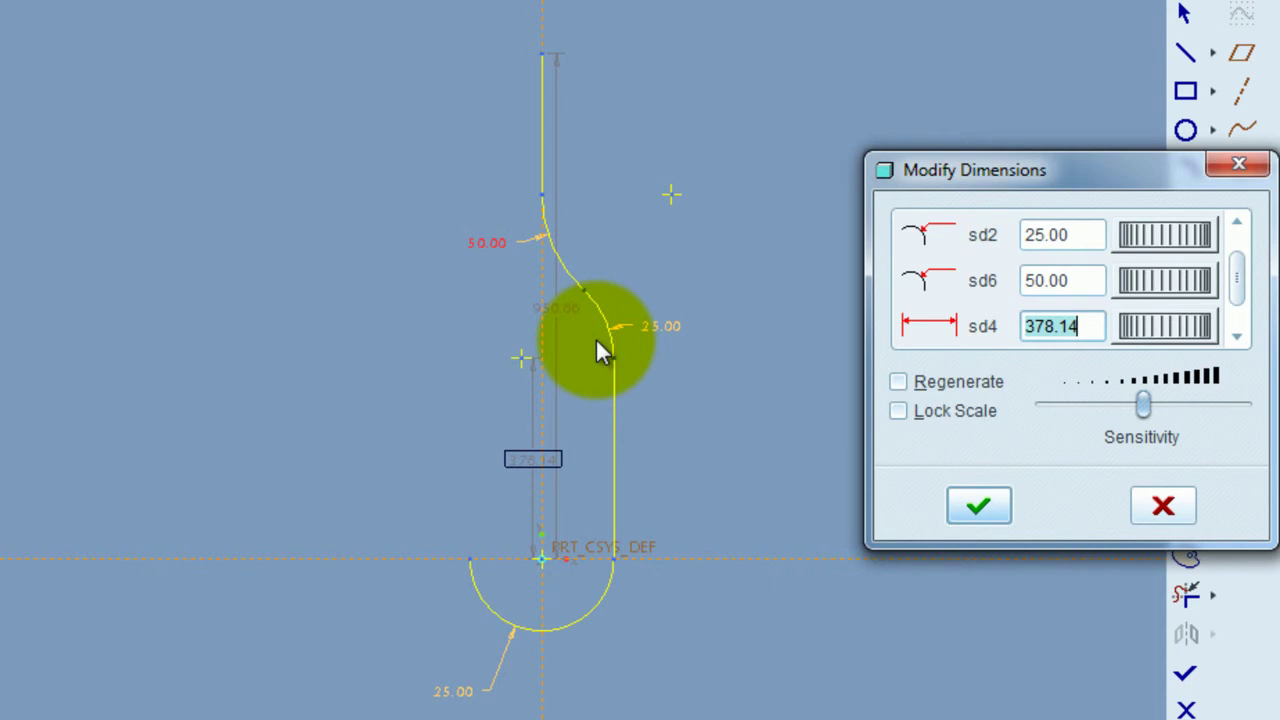
Set the height of the lower vertical line above the horizontal reference to 100.
{"action": "type", "text": "45"}
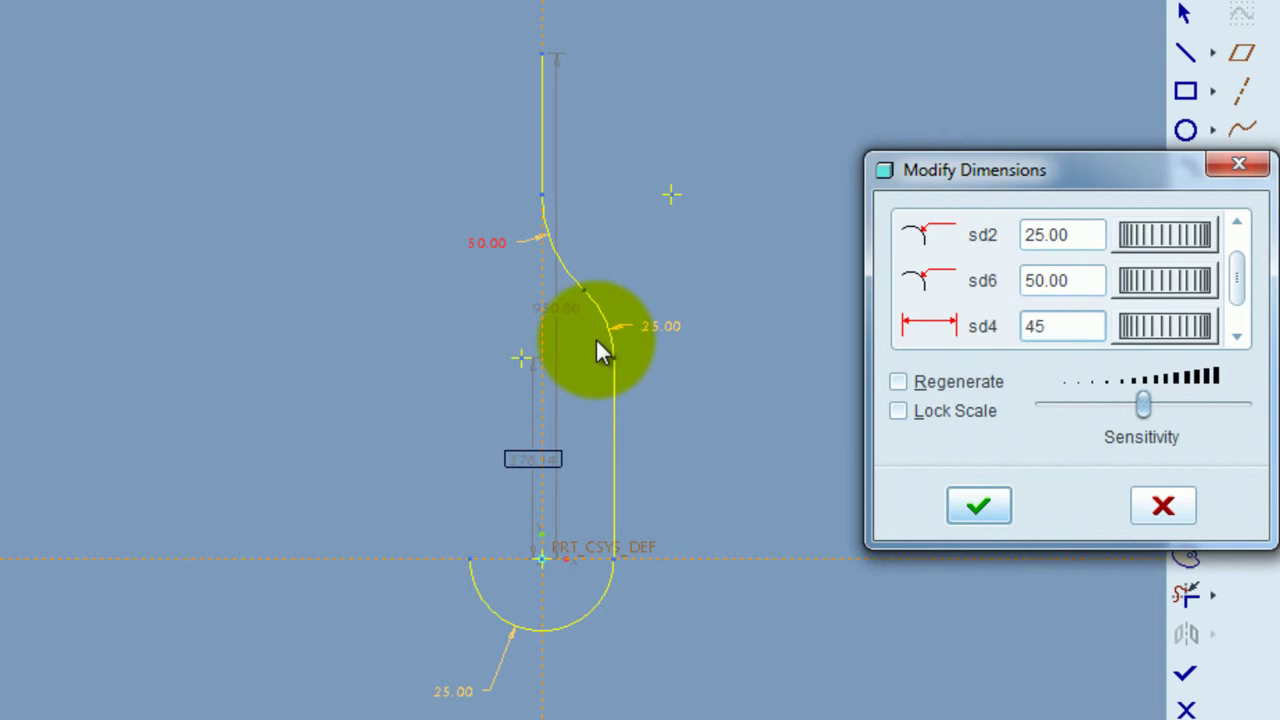
{"action": "key", "text": "BackSpace"}
{"action": "key", "text": "BackSpace"}
{"action": "type", "text": "100"}
{"action": "key", "text": "Return"}
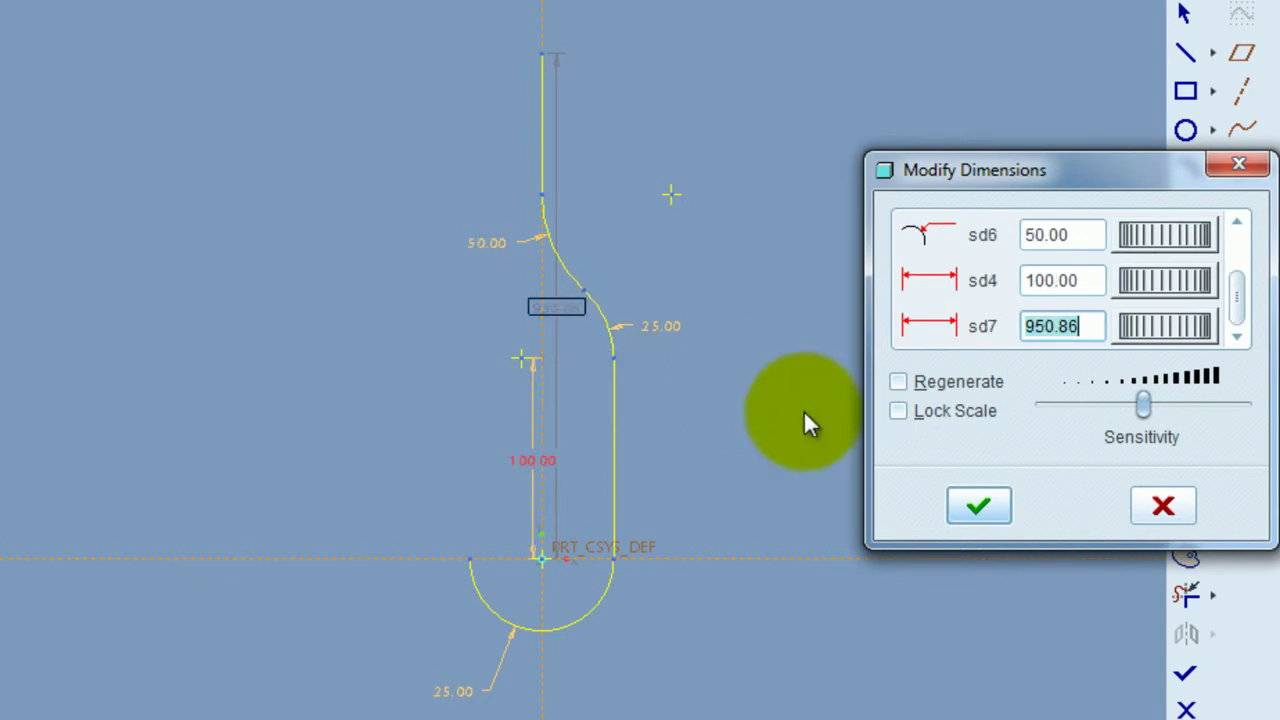
Set the lower vertical line's height to 50 and the overall height to 100, and apply the dimension changes.
{"action": "left_click", "coordinate": [1057, 280]}
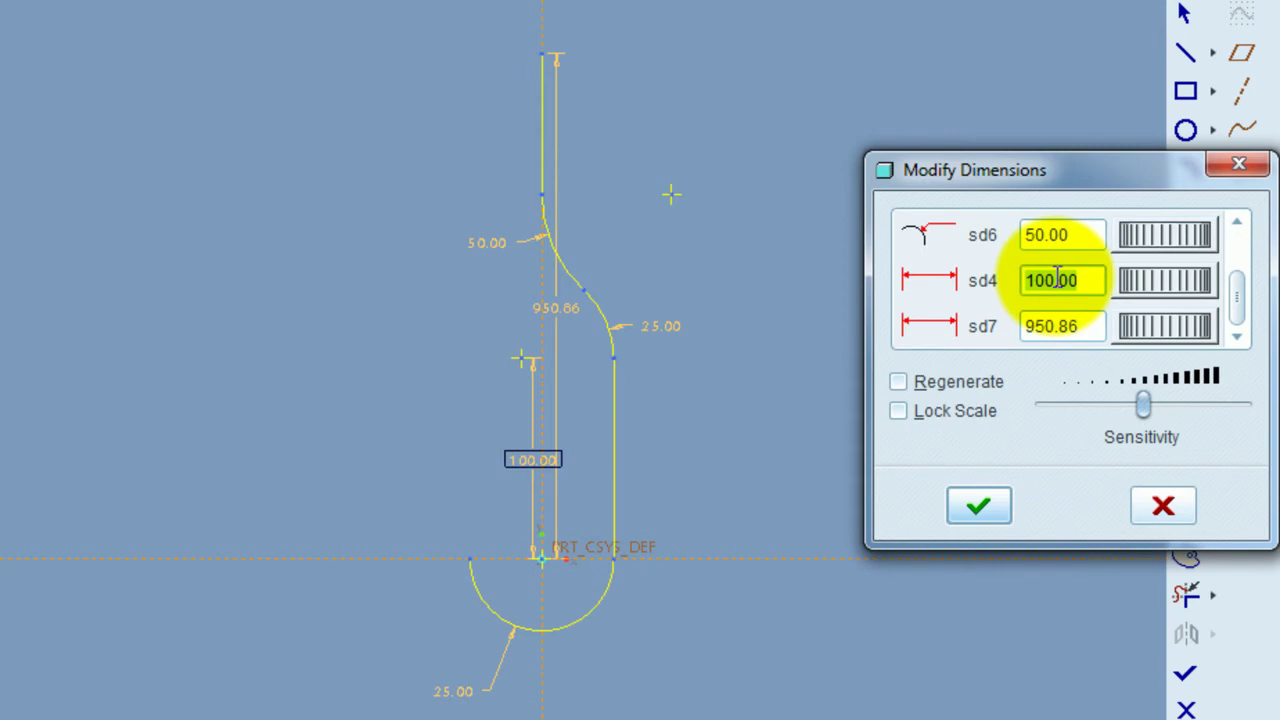
{"action": "type", "text": "50"}
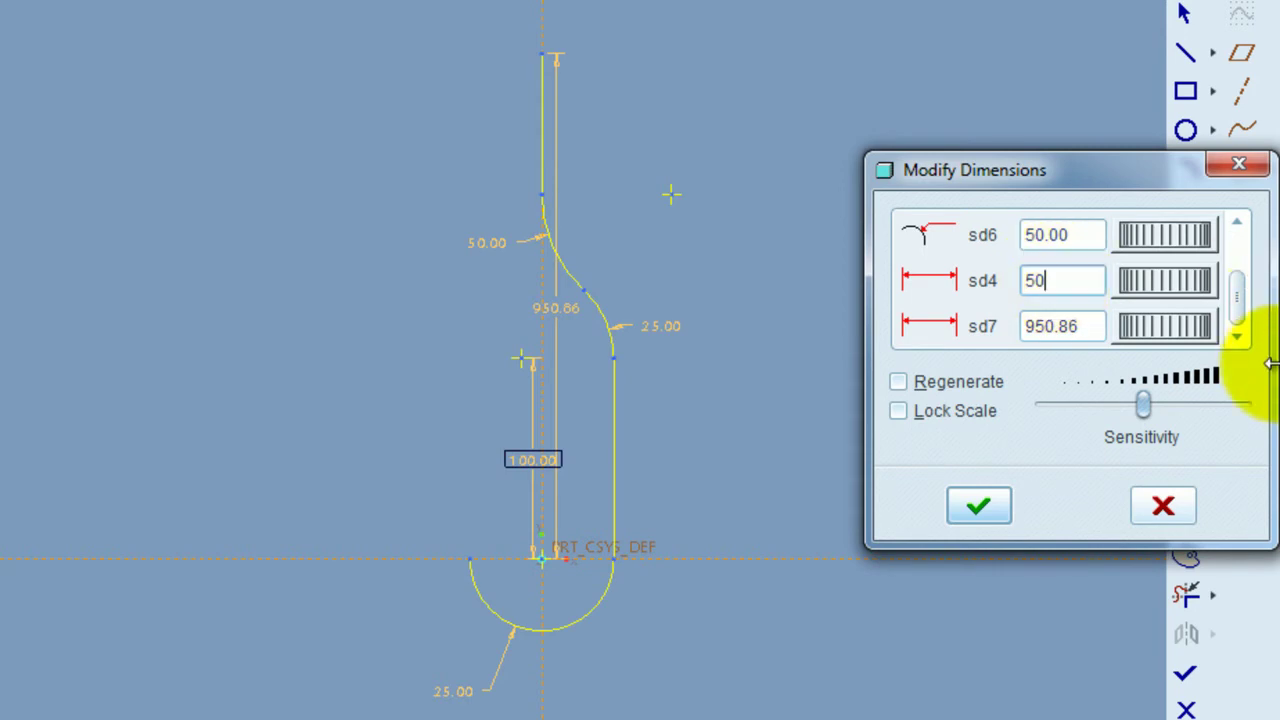
{"action": "left_click", "coordinate": [1075, 326]}
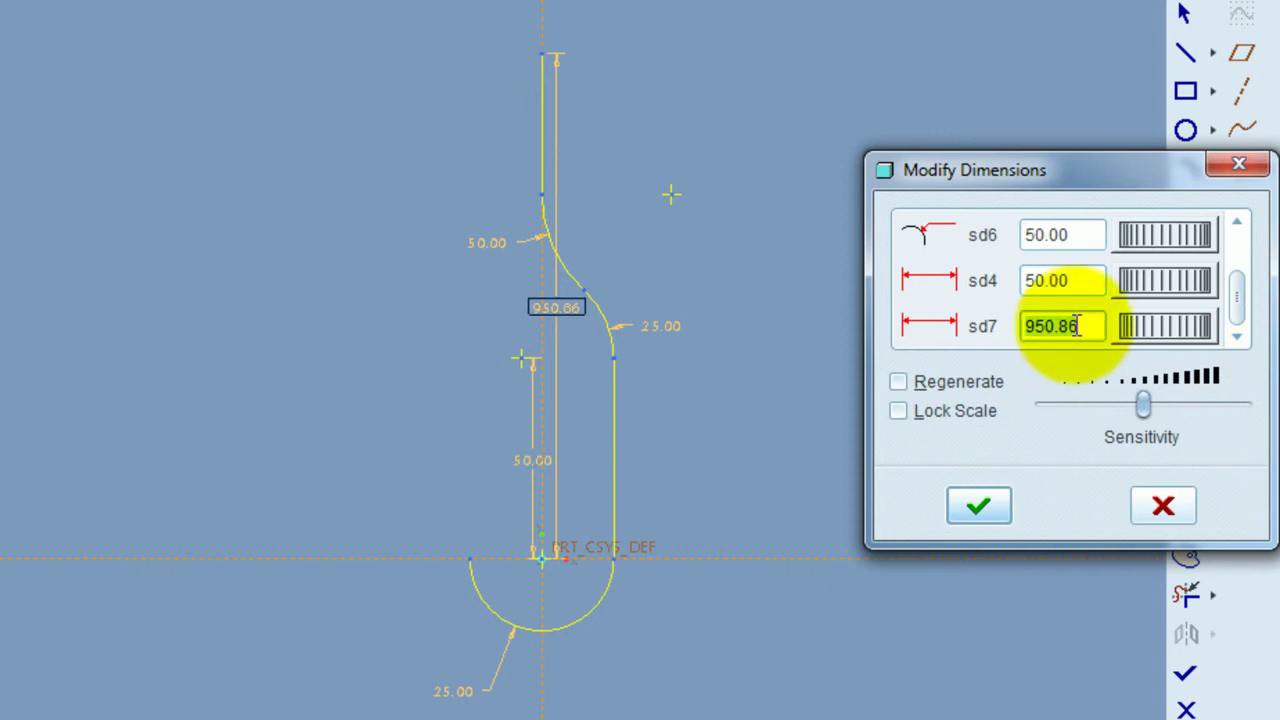
{"action": "type", "text": "100"}
{"action": "key", "text": "Return"}
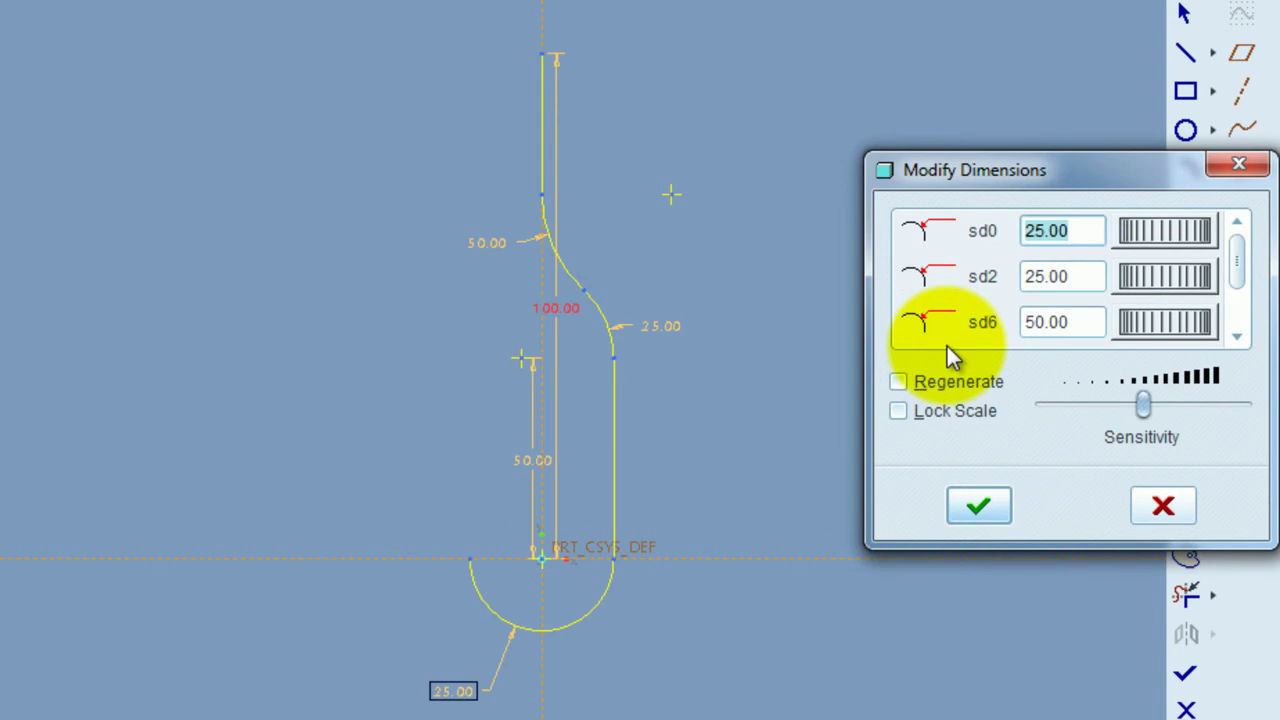
{"action": "left_click", "coordinate": [979, 507]}
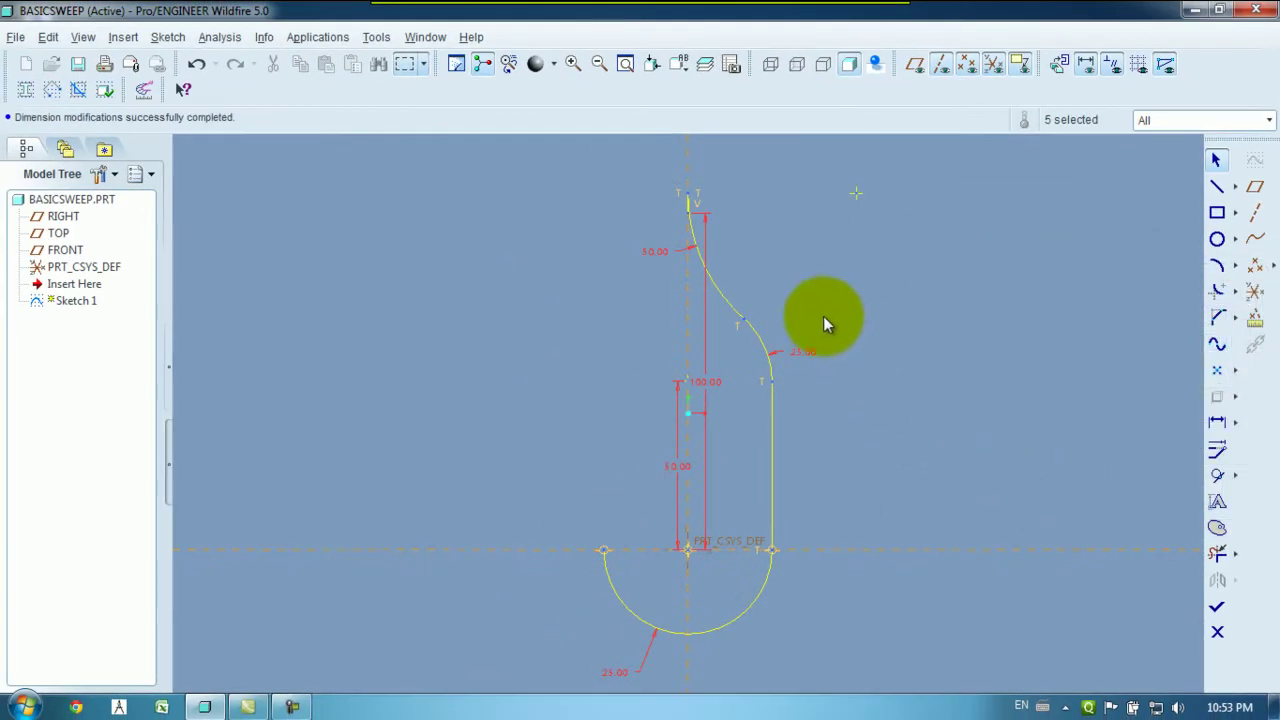
Set the overall height from the horizontal reference to the top line's end to 150.
{"action": "left_click", "coordinate": [697, 386]}
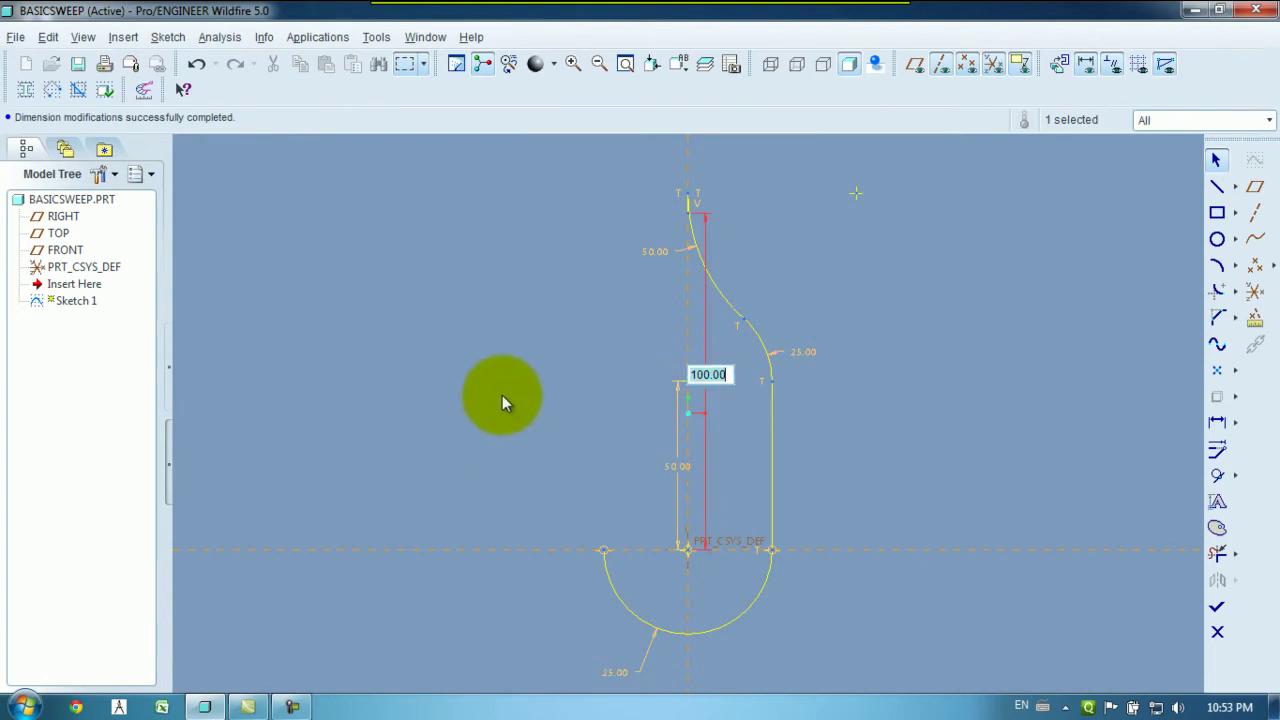
{"action": "type", "text": "150"}
{"action": "key", "text": "Return"}
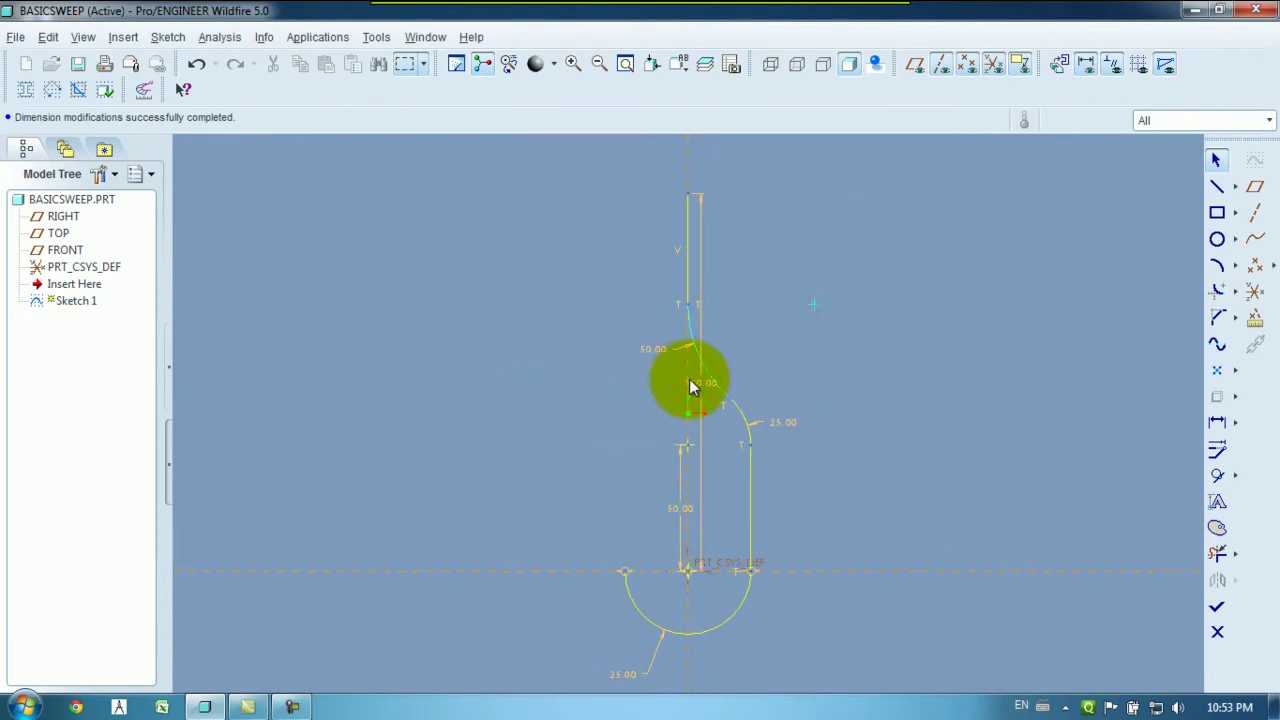
Reposition the overall height, lower line height and both tangent arc radius dimensions clear of the sketch geometry.
{"action": "left_click_drag", "start_coordinate": [700, 385], "coordinate": [894, 382]}
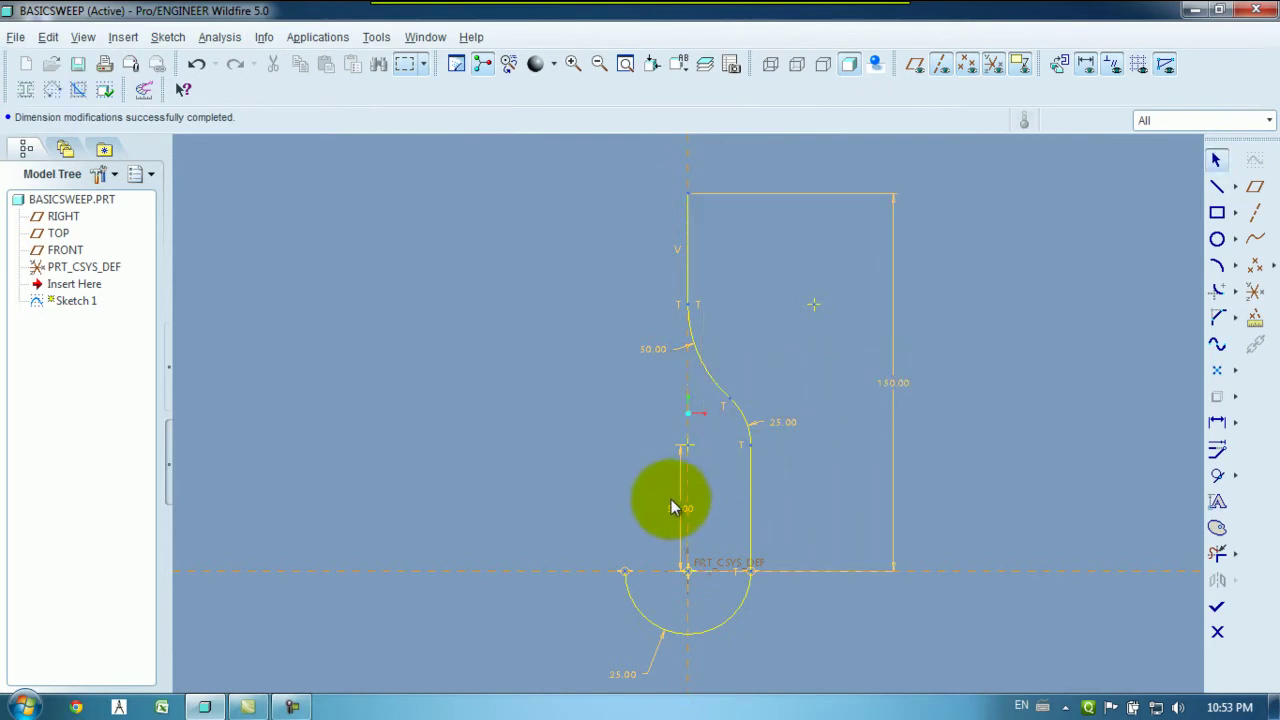
{"action": "left_click_drag", "start_coordinate": [672, 510], "coordinate": [827, 492]}
{"action": "left_click_drag", "start_coordinate": [776, 422], "coordinate": [810, 370]}
{"action": "left_click_drag", "start_coordinate": [649, 351], "coordinate": [598, 392]}
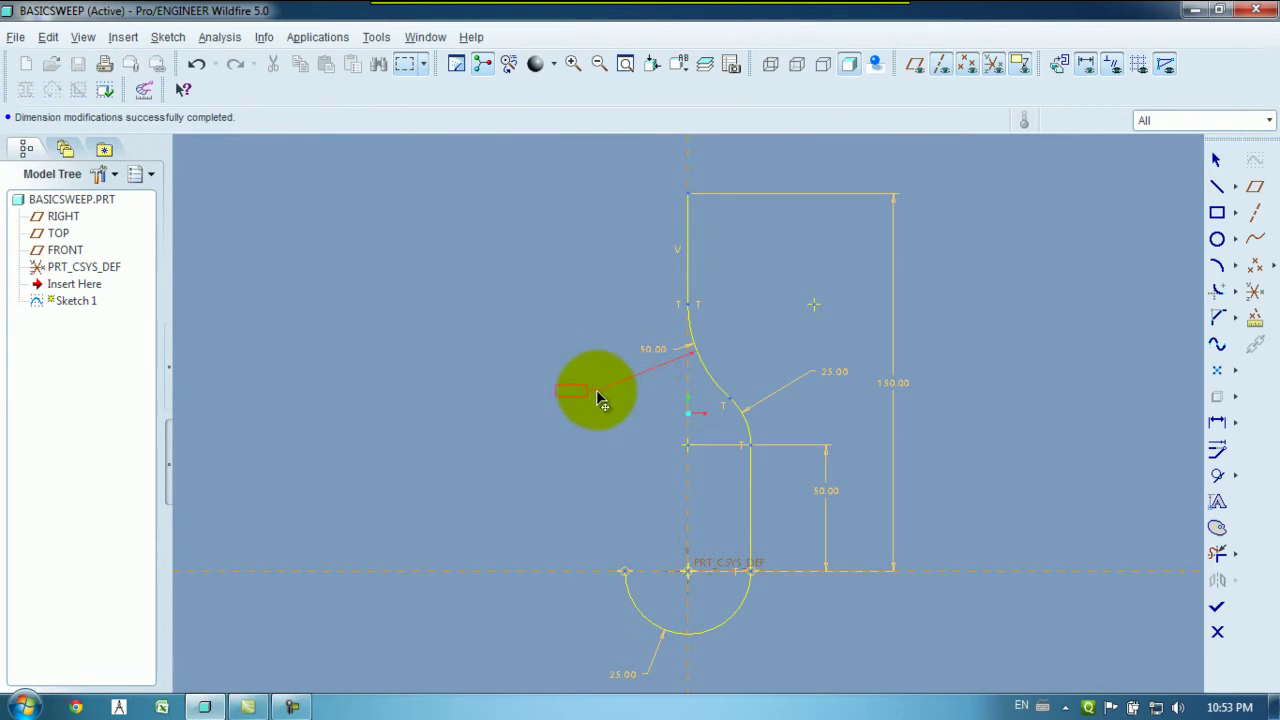
{"action": "scroll", "coordinate": [588, 510], "scroll_direction": "down", "scroll_amount": 3}
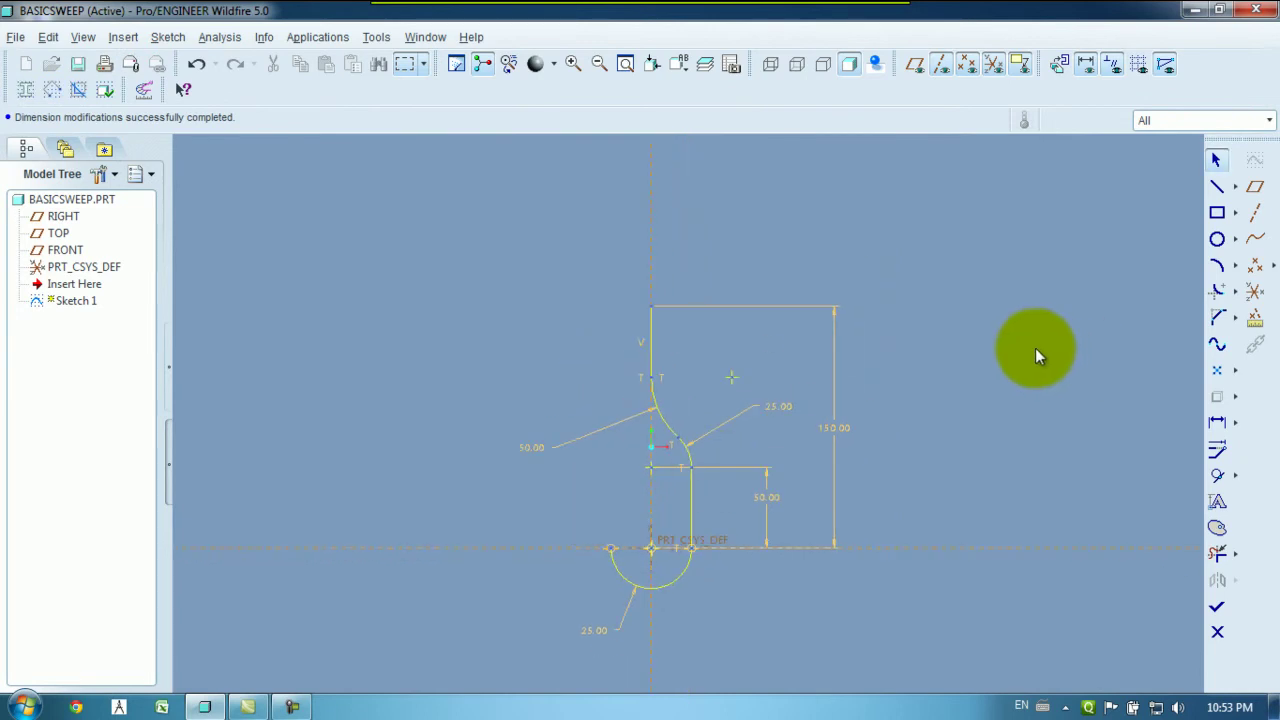
{"action": "scroll", "coordinate": [768, 641], "scroll_direction": "up", "scroll_amount": 1}
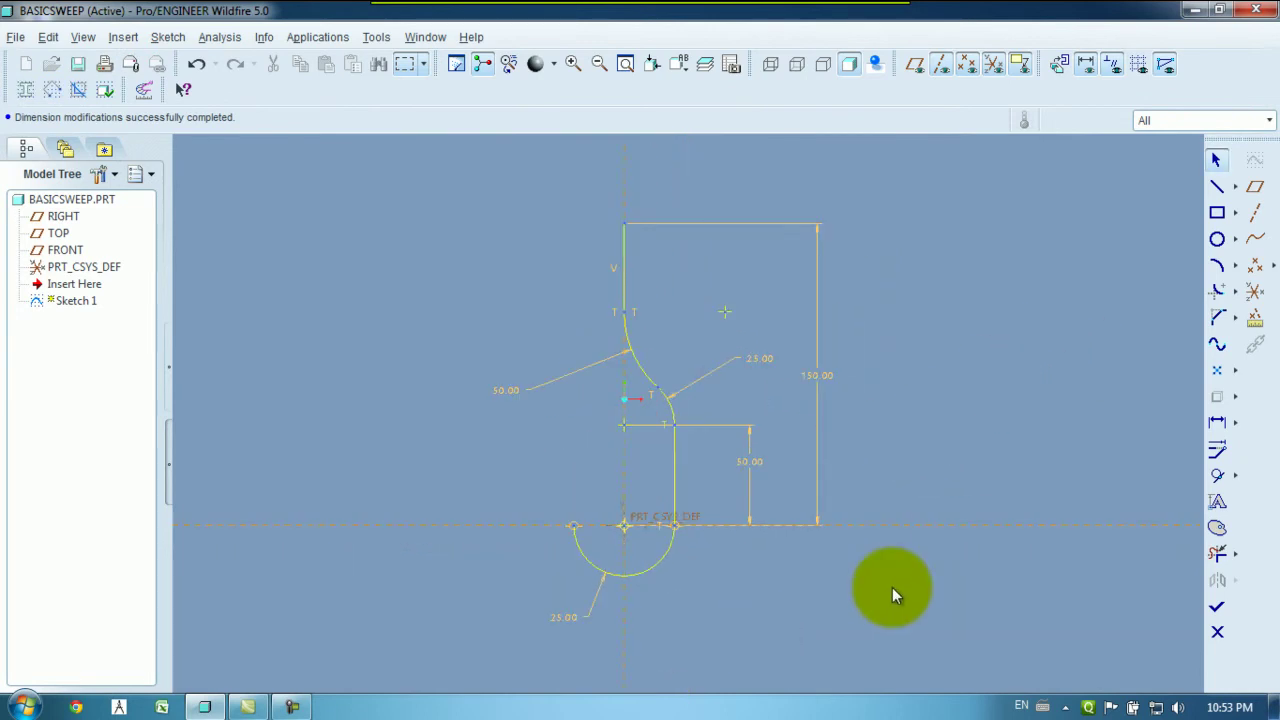
Save the sketch section as S2D0001.SEC.
{"action": "left_click", "coordinate": [15, 37]}
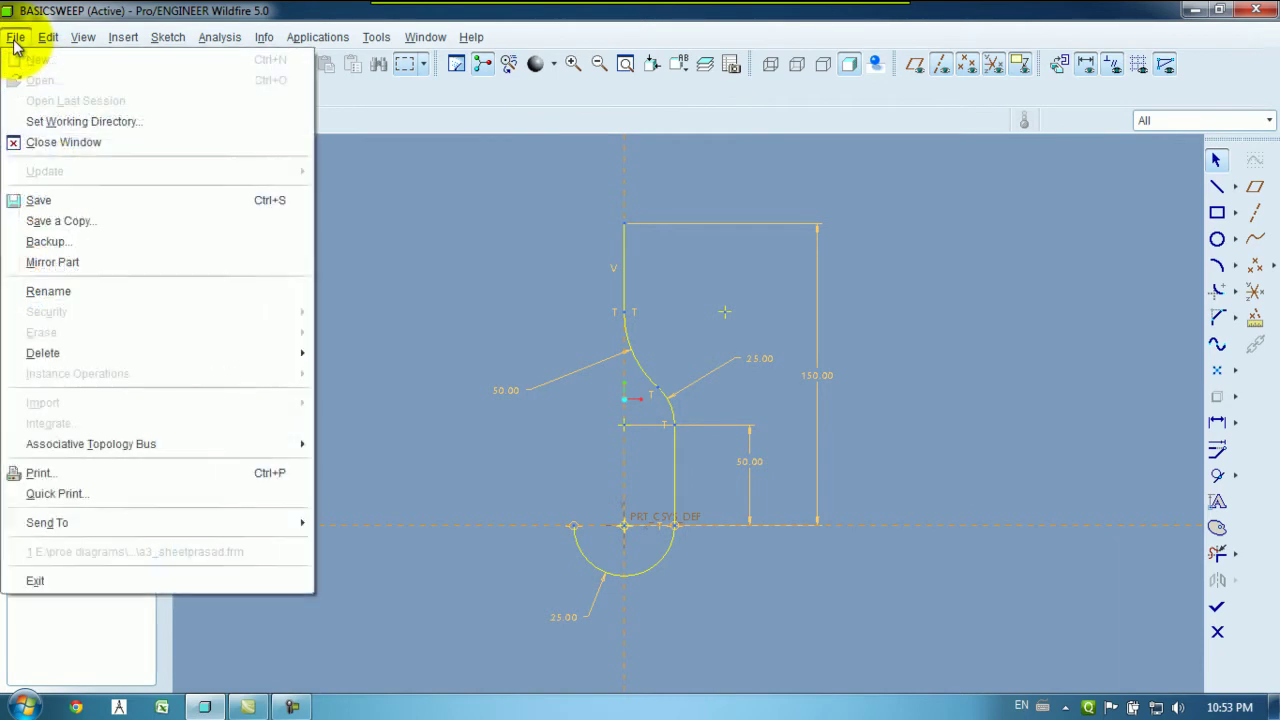
{"action": "left_click", "coordinate": [37, 203]}
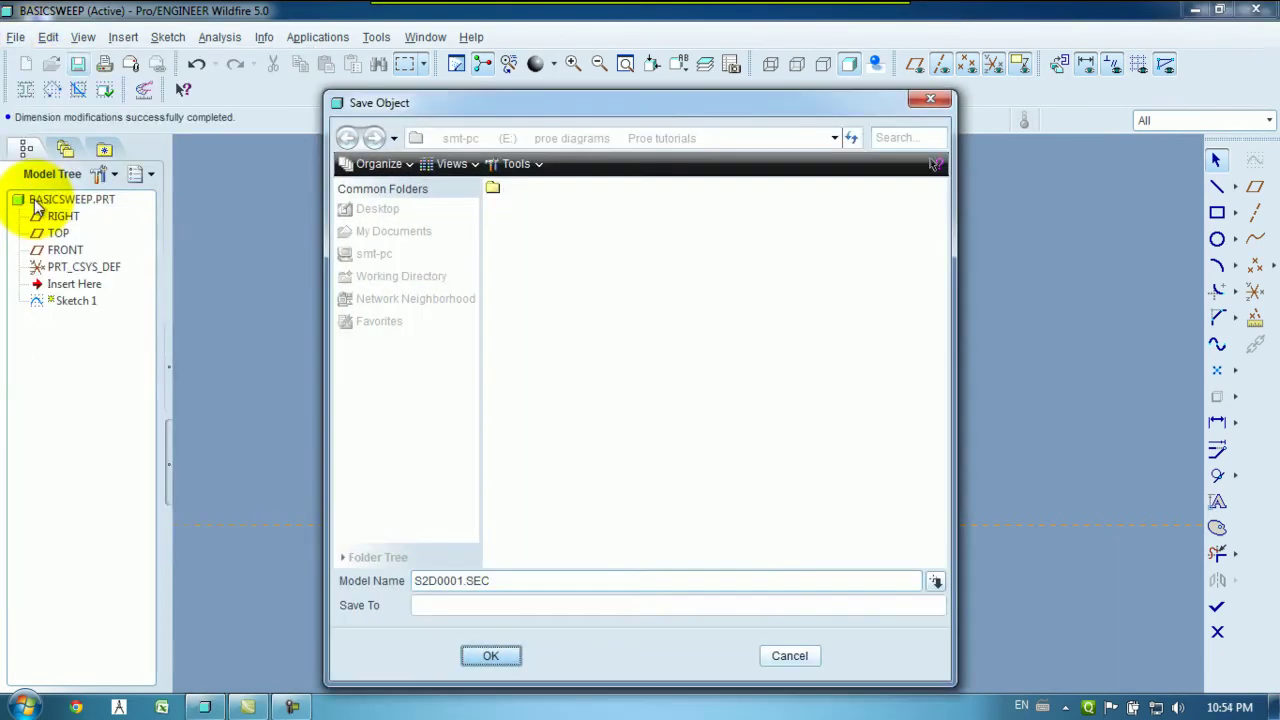
{"action": "key", "text": "Return"}
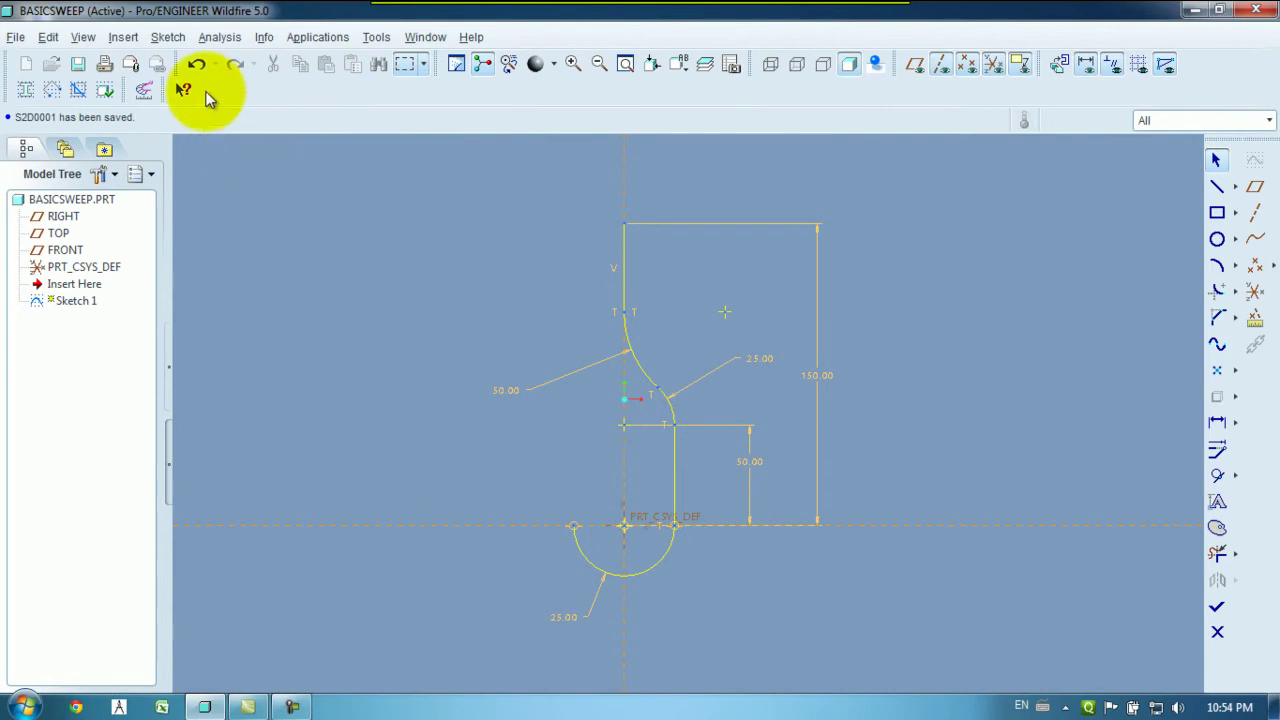
Finish the trajectory sketch and select the completed hook curve in the part.
{"action": "left_click", "coordinate": [123, 37]}
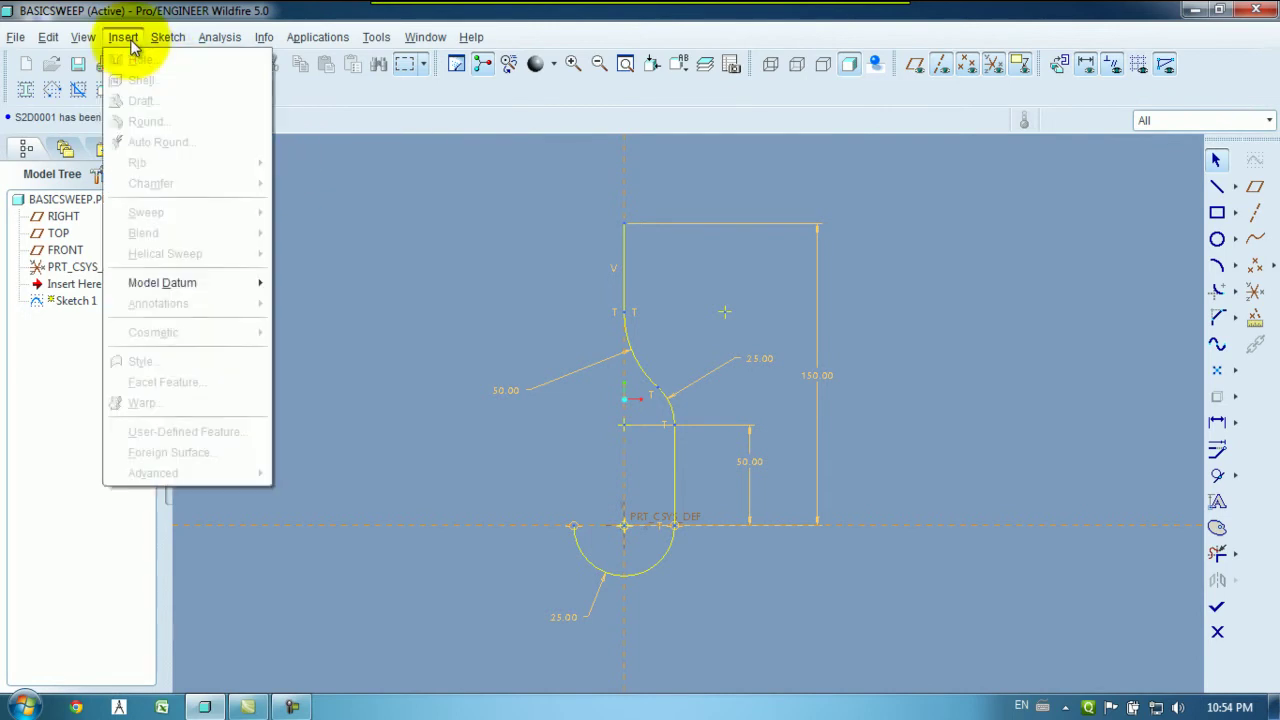
{"action": "left_click", "coordinate": [128, 40]}
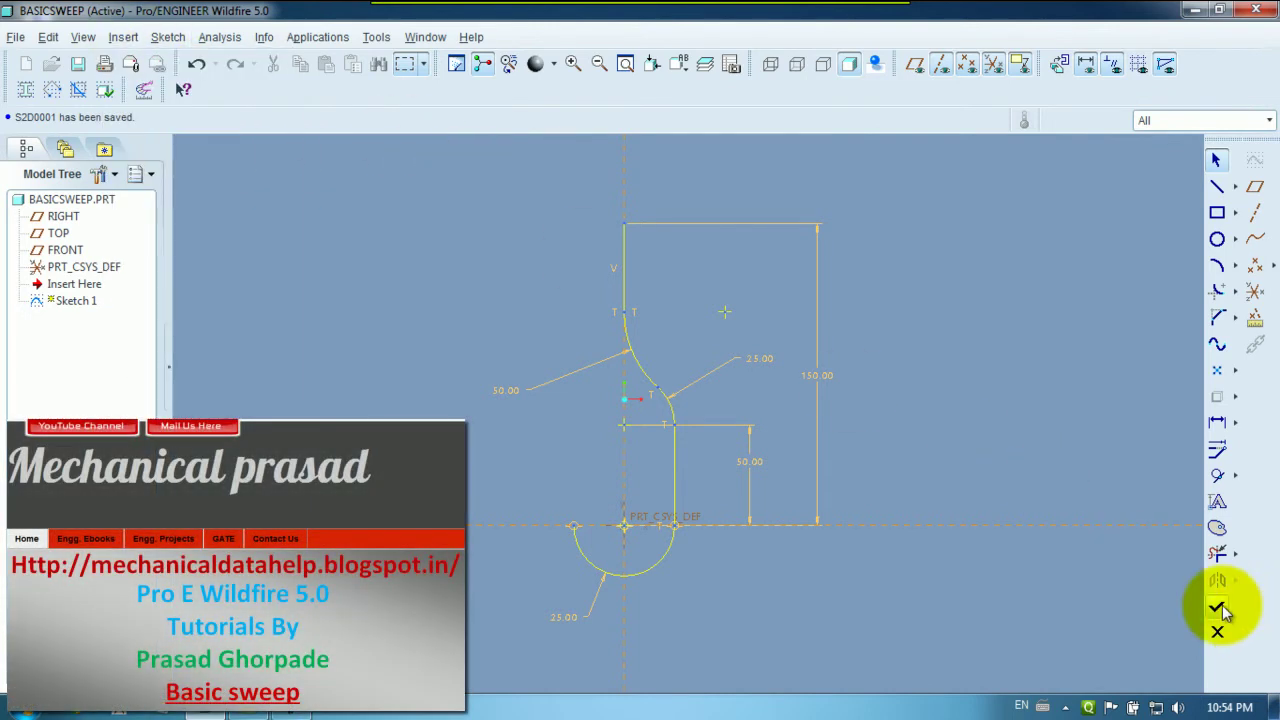
{"action": "left_click", "coordinate": [1217, 607]}
{"action": "left_click", "coordinate": [591, 325]}
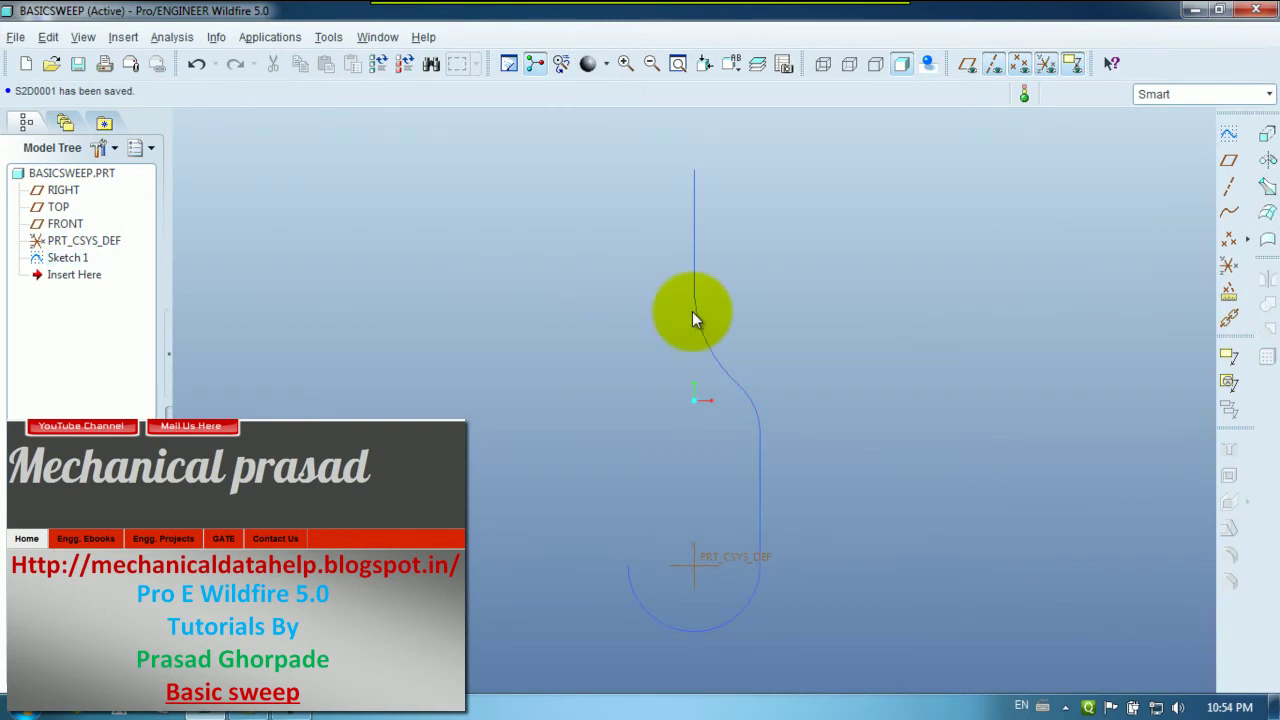
{"action": "left_click", "coordinate": [697, 275]}
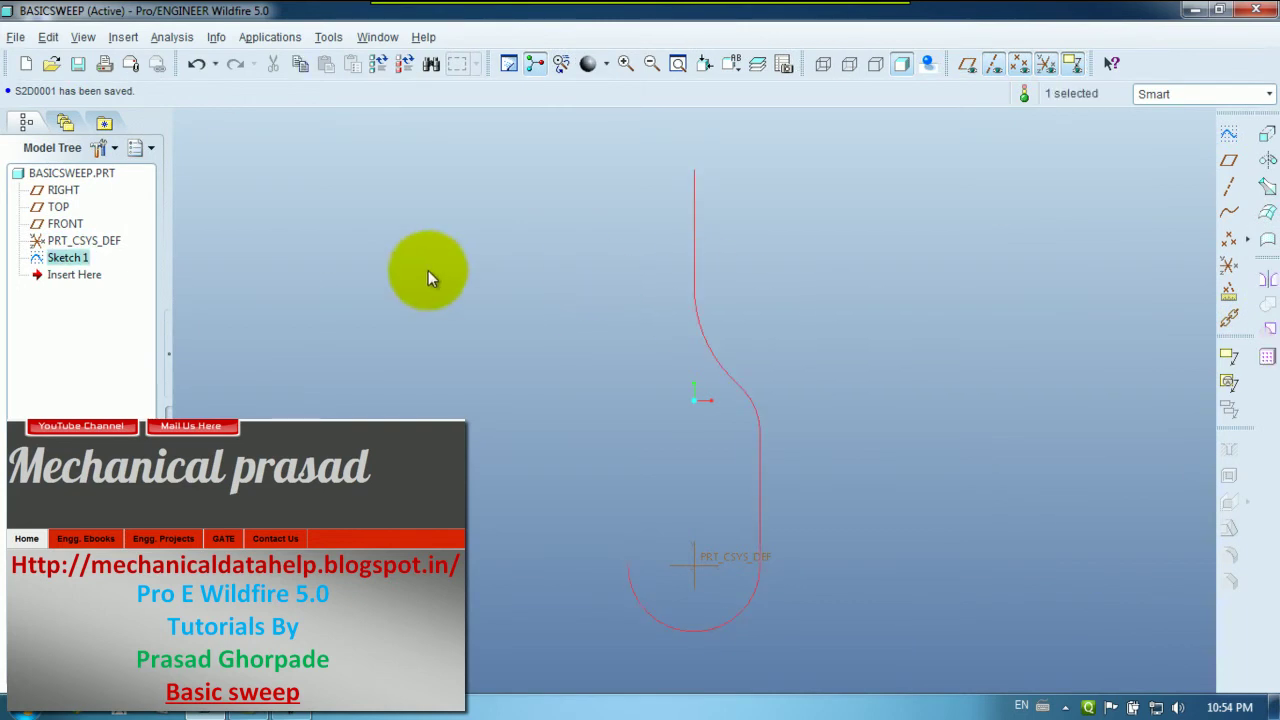
Start a Sweep Protrusion that takes its trajectory from an existing curve.
{"action": "left_click", "coordinate": [138, 40]}
{"action": "mouse_move", "coordinate": [177, 257]}
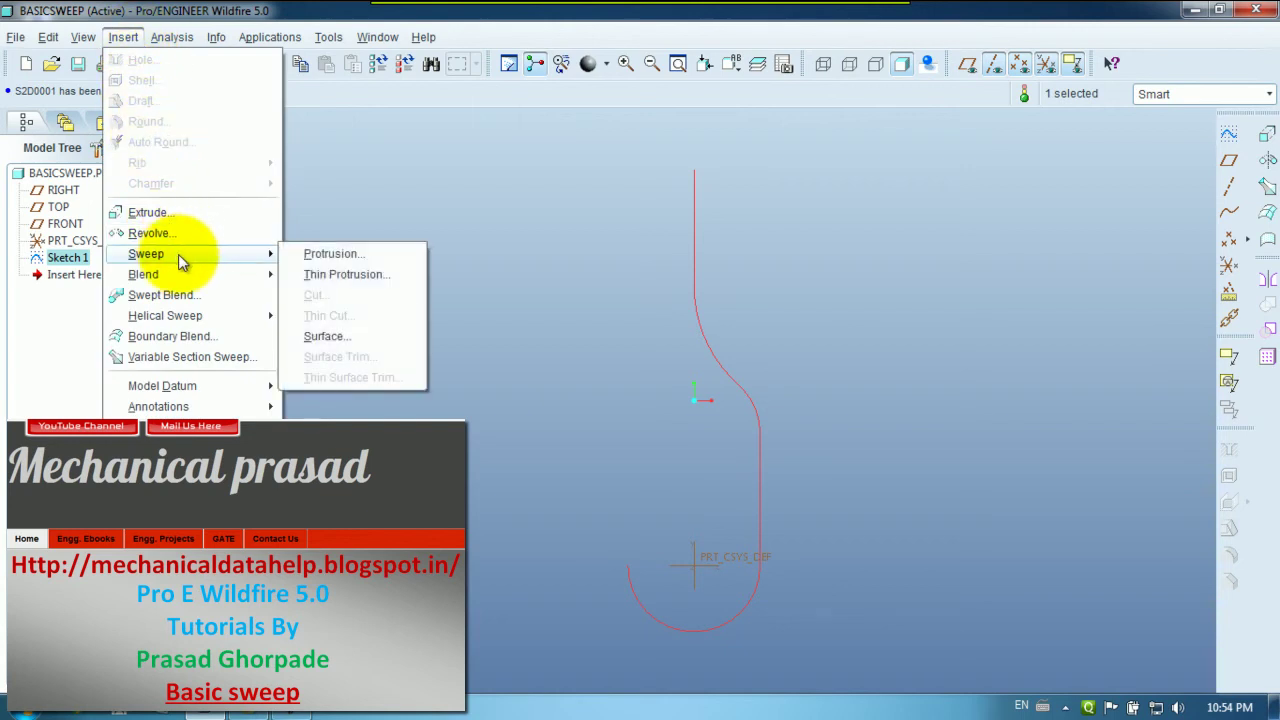
{"action": "left_click", "coordinate": [330, 254]}
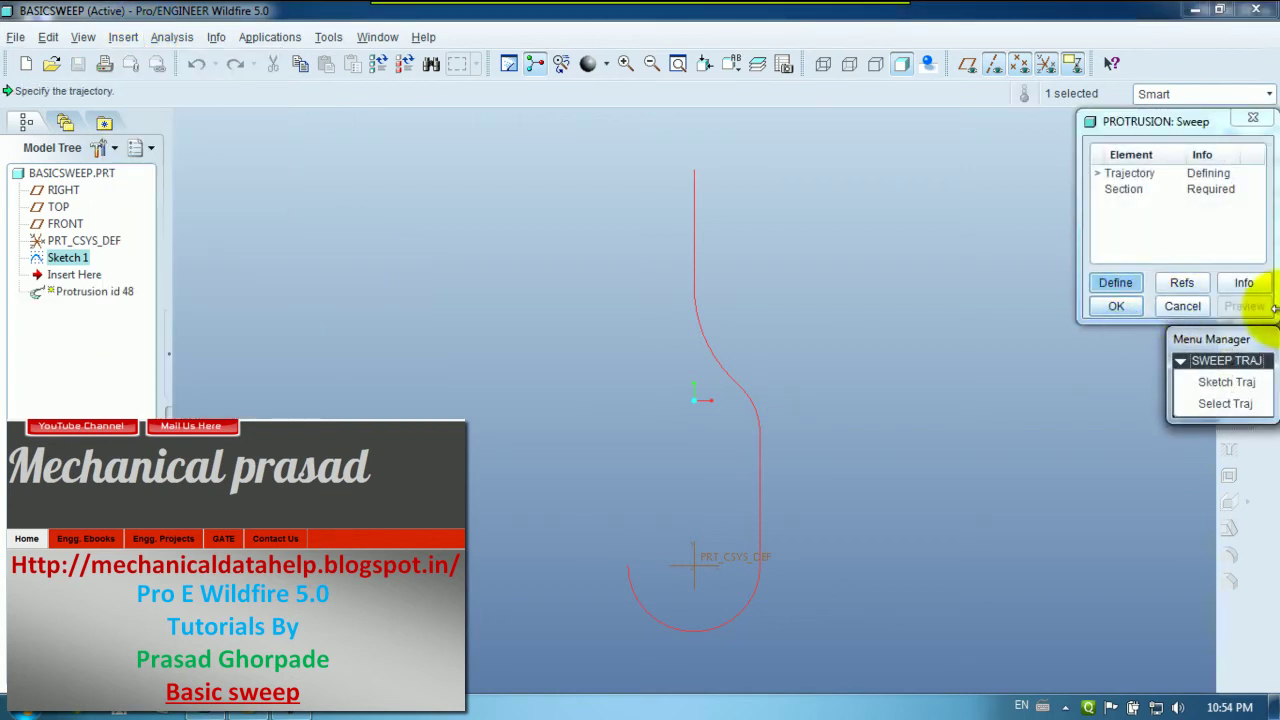
{"action": "left_click", "coordinate": [1218, 406]}
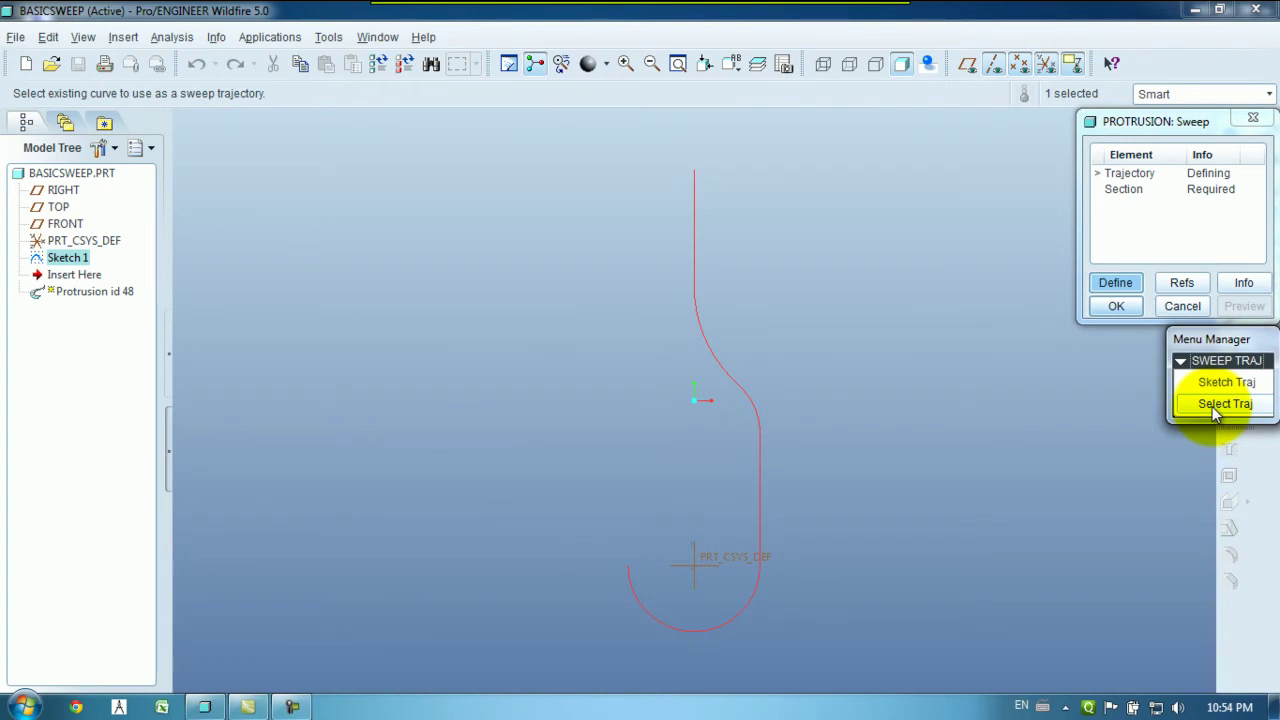
{"action": "left_click", "coordinate": [1212, 406]}
Define the sweep trajectory as a curve chain containing all segments of the hook sketch, starting at the hook's free end.
{"action": "left_click", "coordinate": [1240, 425]}
{"action": "left_click", "coordinate": [631, 581]}
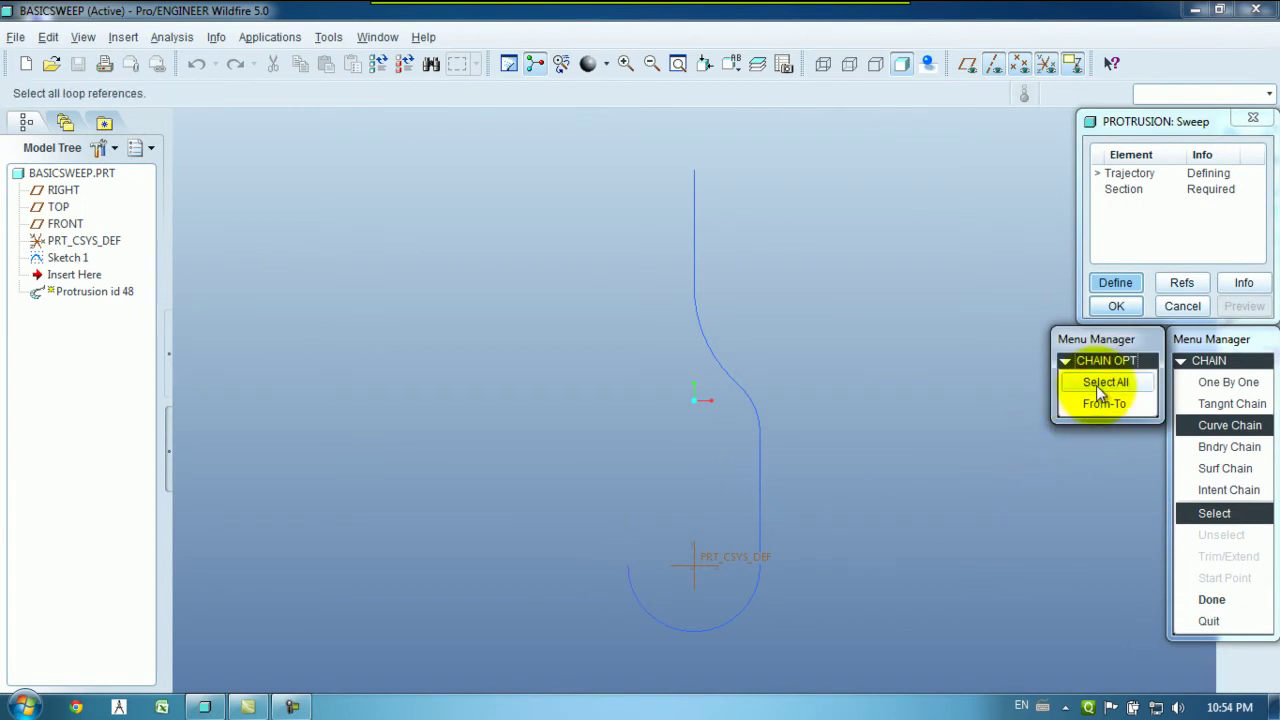
{"action": "left_click", "coordinate": [1103, 385]}
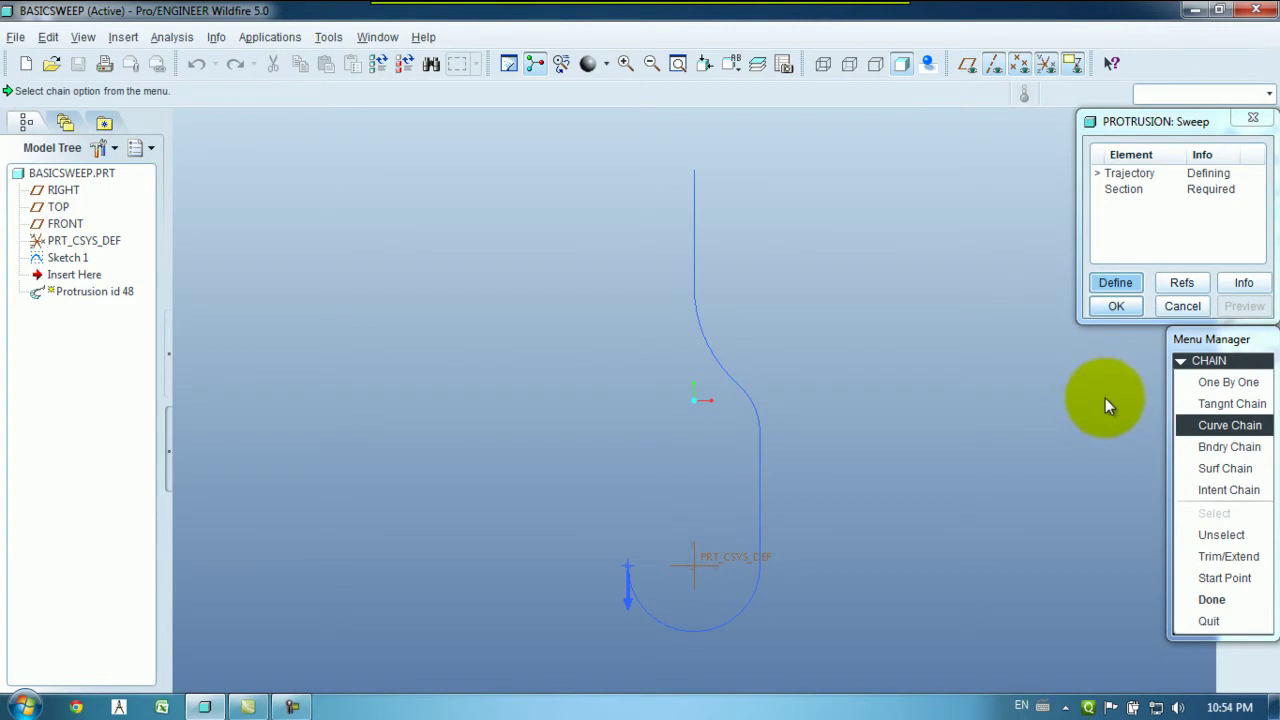
{"action": "left_click", "coordinate": [1210, 602]}
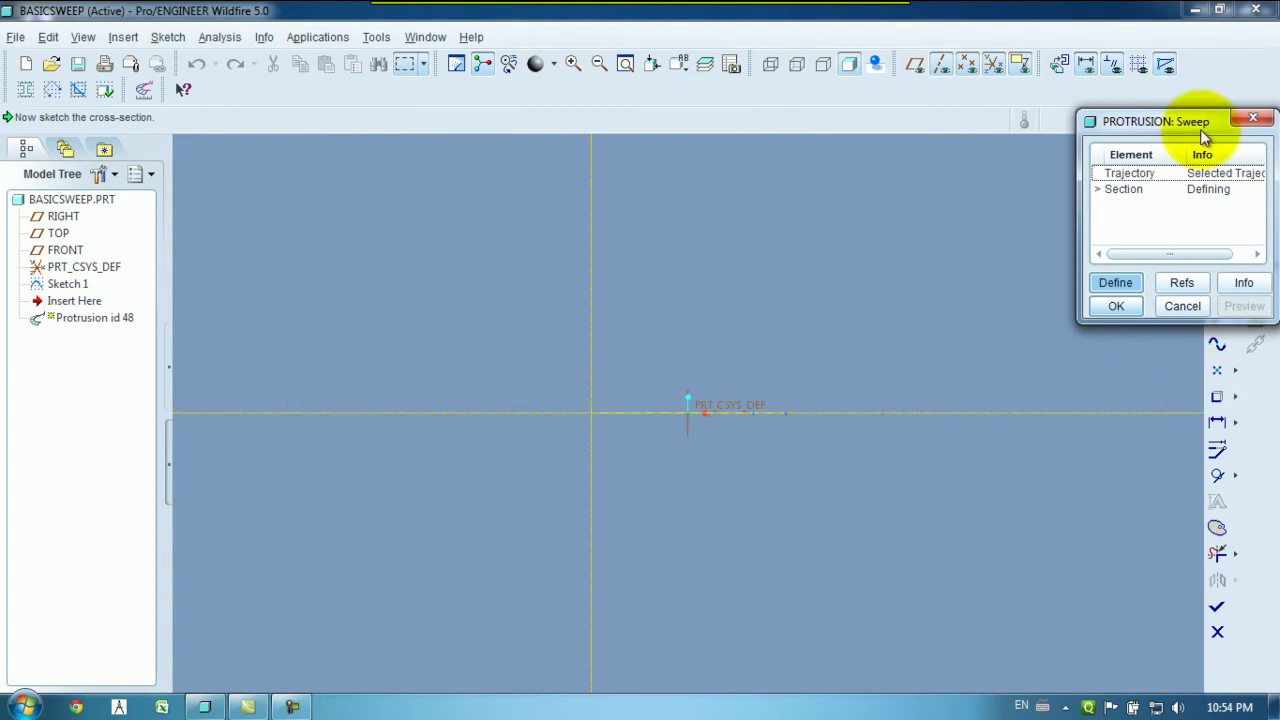
Sketch the sweep's cross-section as a small circle centred on the intersection of the section references.
{"action": "left_click_drag", "start_coordinate": [1203, 124], "coordinate": [1192, 21]}
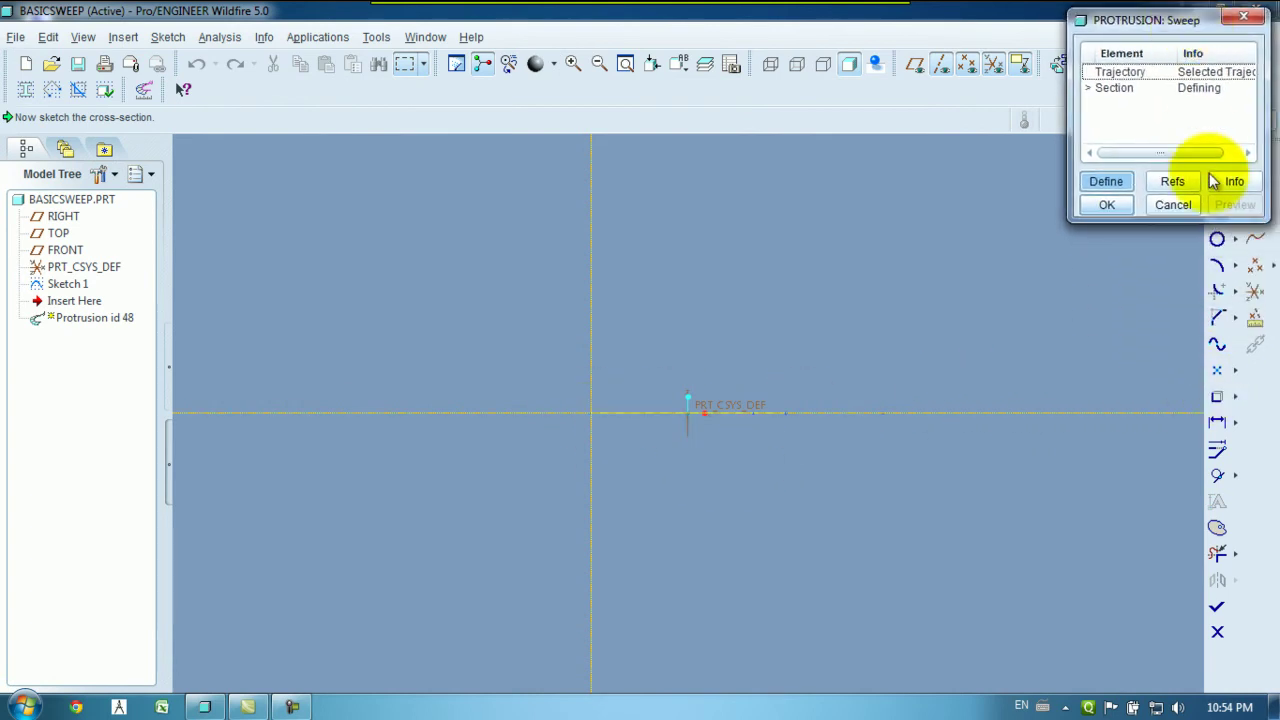
{"action": "left_click", "coordinate": [1218, 247]}
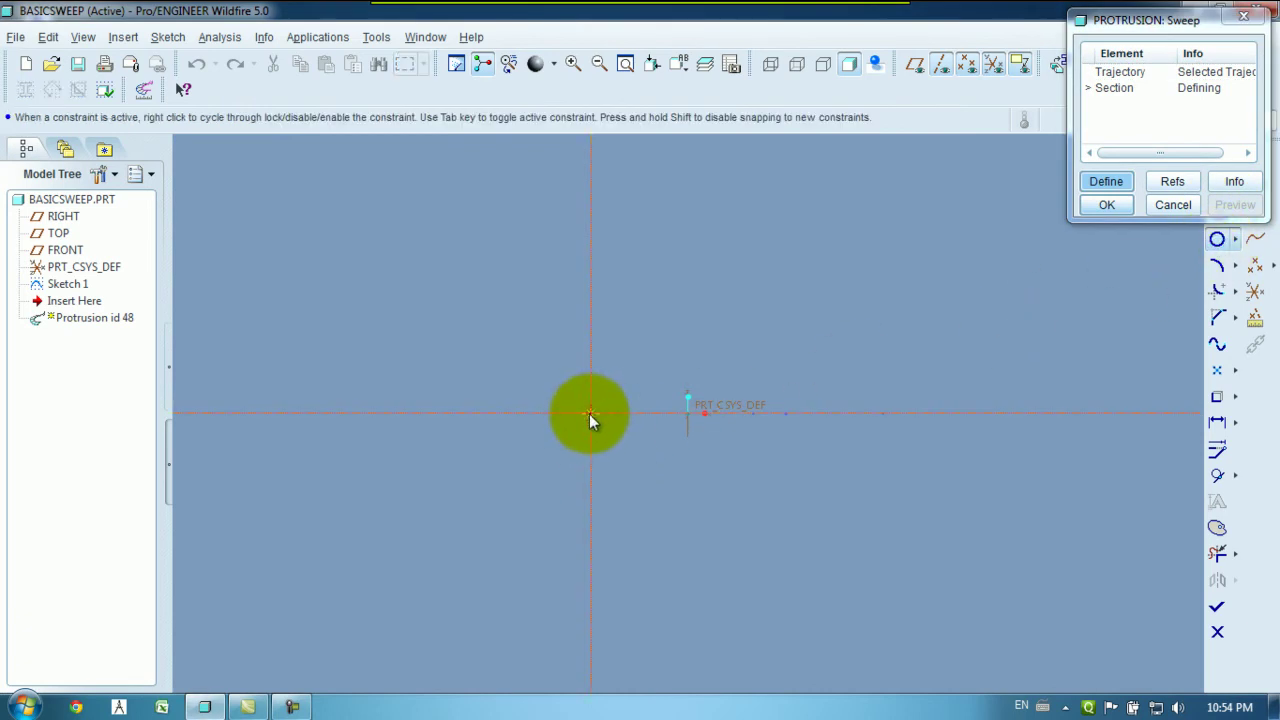
{"action": "left_click", "coordinate": [589, 414]}
{"action": "left_click", "coordinate": [622, 416]}
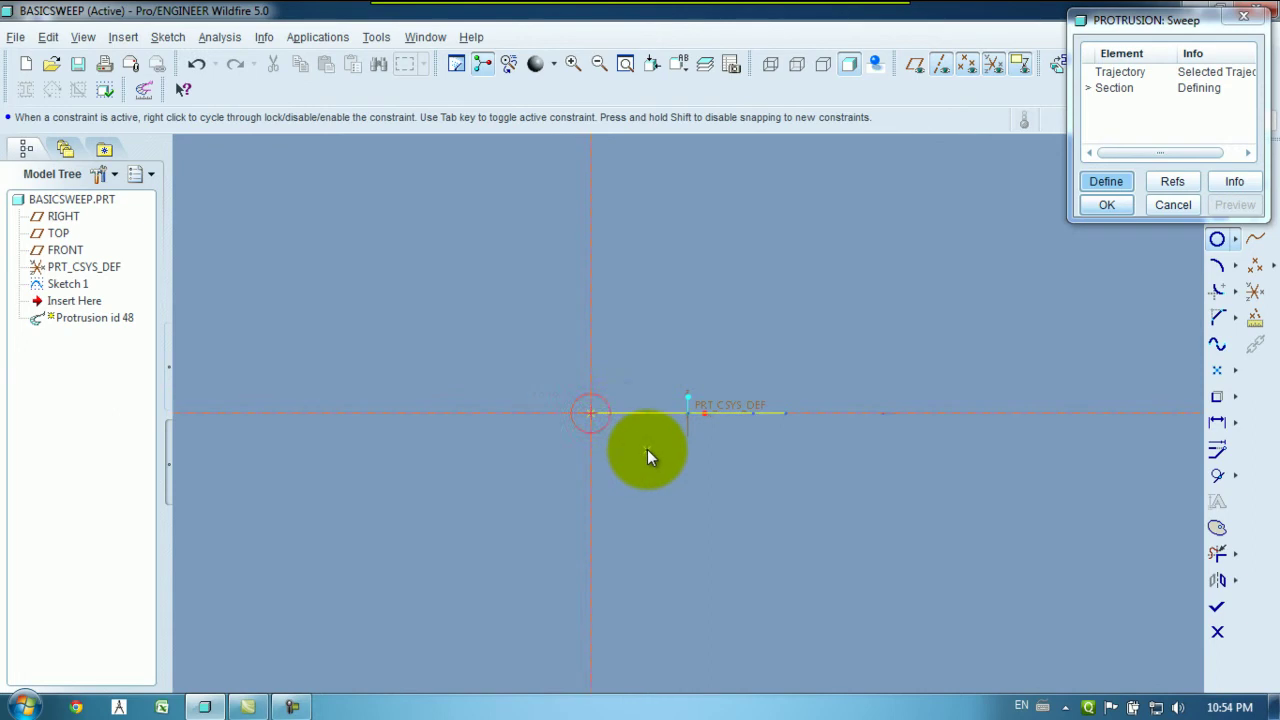
Set the section circle's diameter to 10 and finish the cross-section sketch.
{"action": "double_click", "coordinate": [544, 396]}
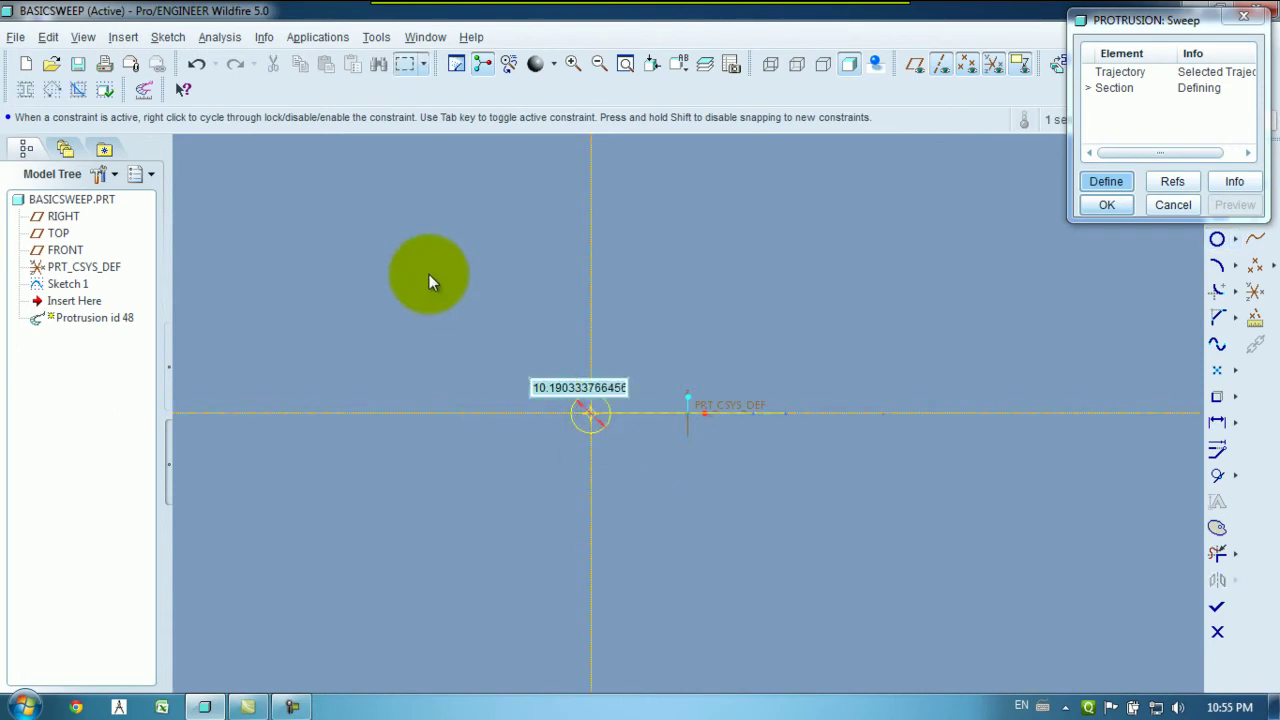
{"action": "type", "text": "10"}
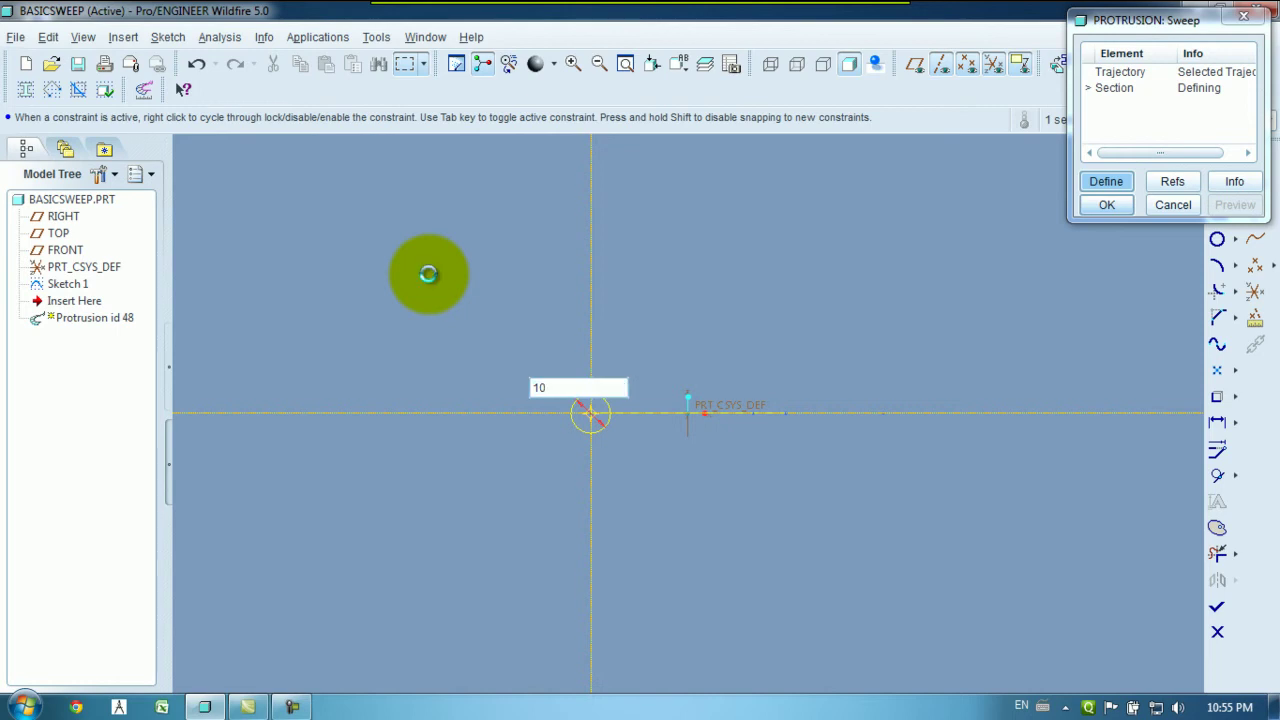
{"action": "key", "text": "Return"}
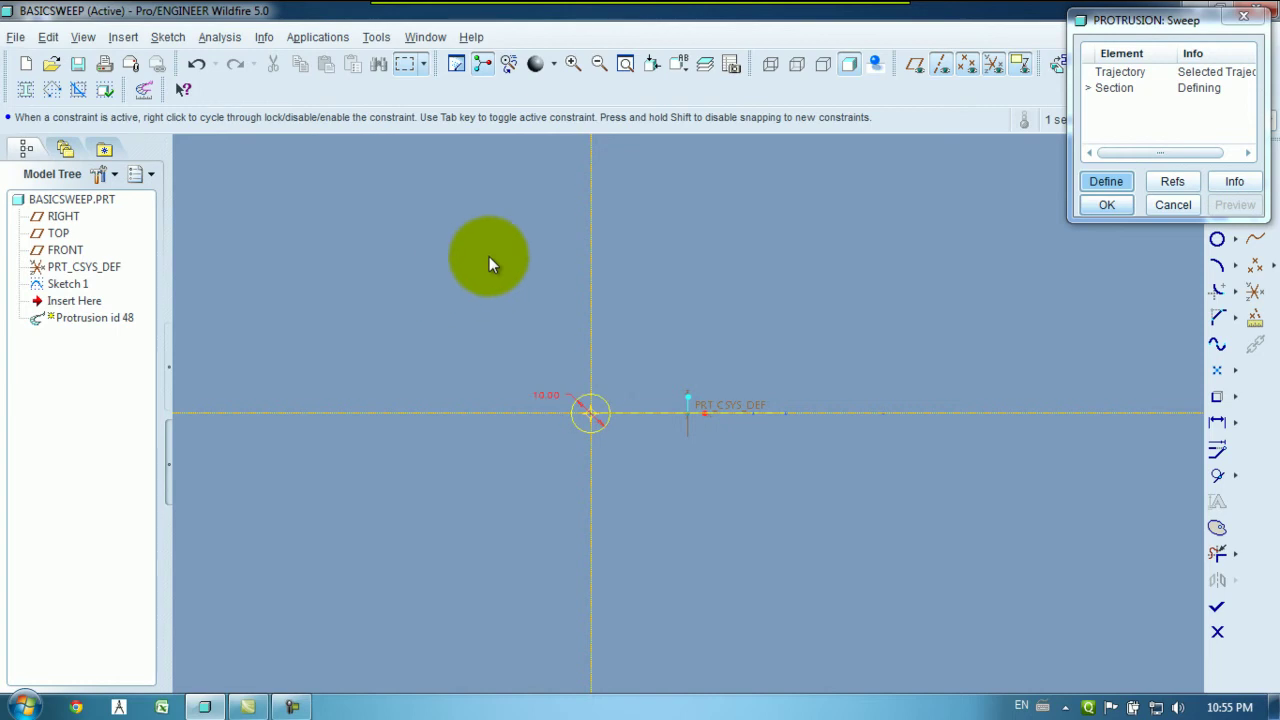
{"action": "middle_click_drag", "start_coordinate": [787, 339], "coordinate": [781, 371]}
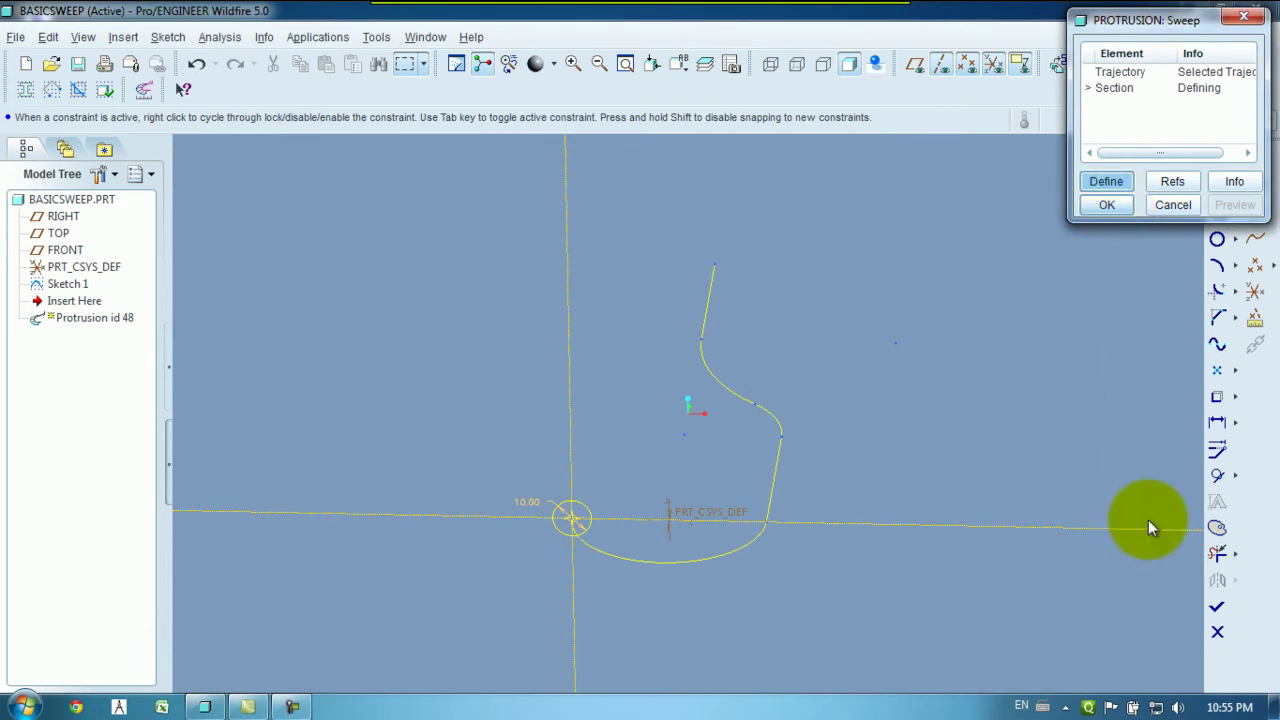
{"action": "left_click", "coordinate": [1216, 607]}
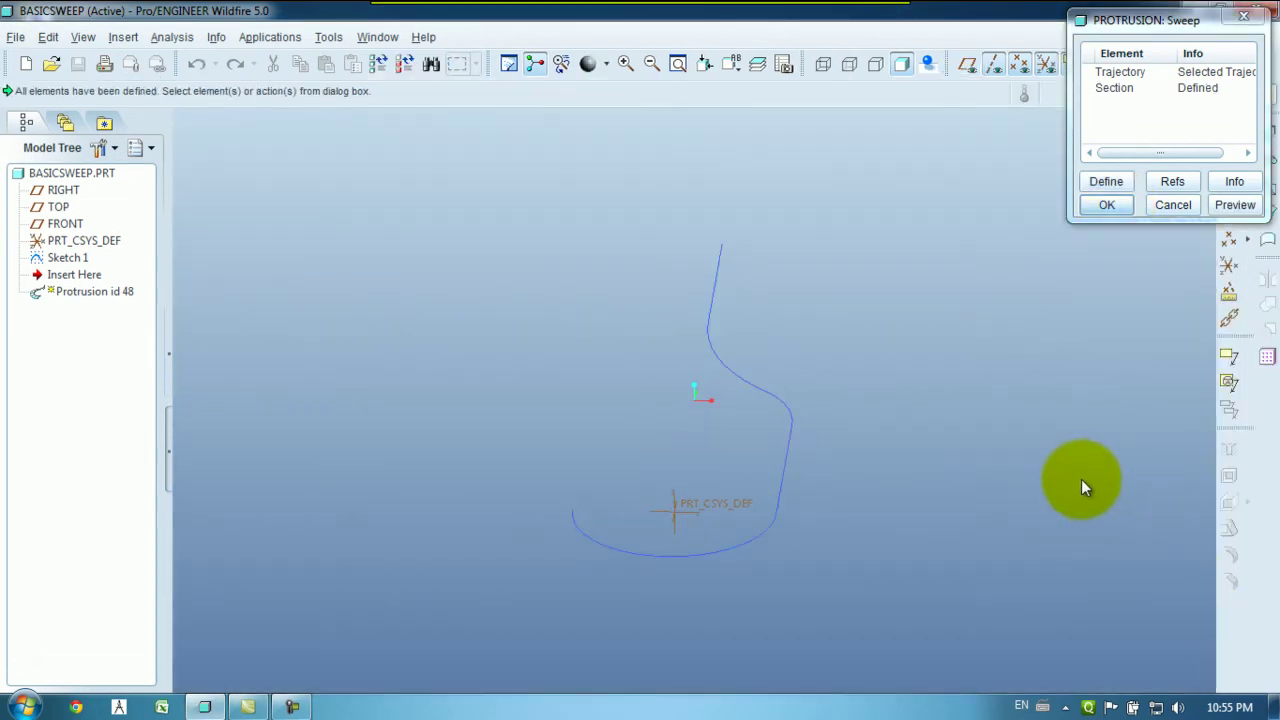
Preview the swept hook and complete the sweep protrusion.
{"action": "left_click", "coordinate": [1236, 205]}
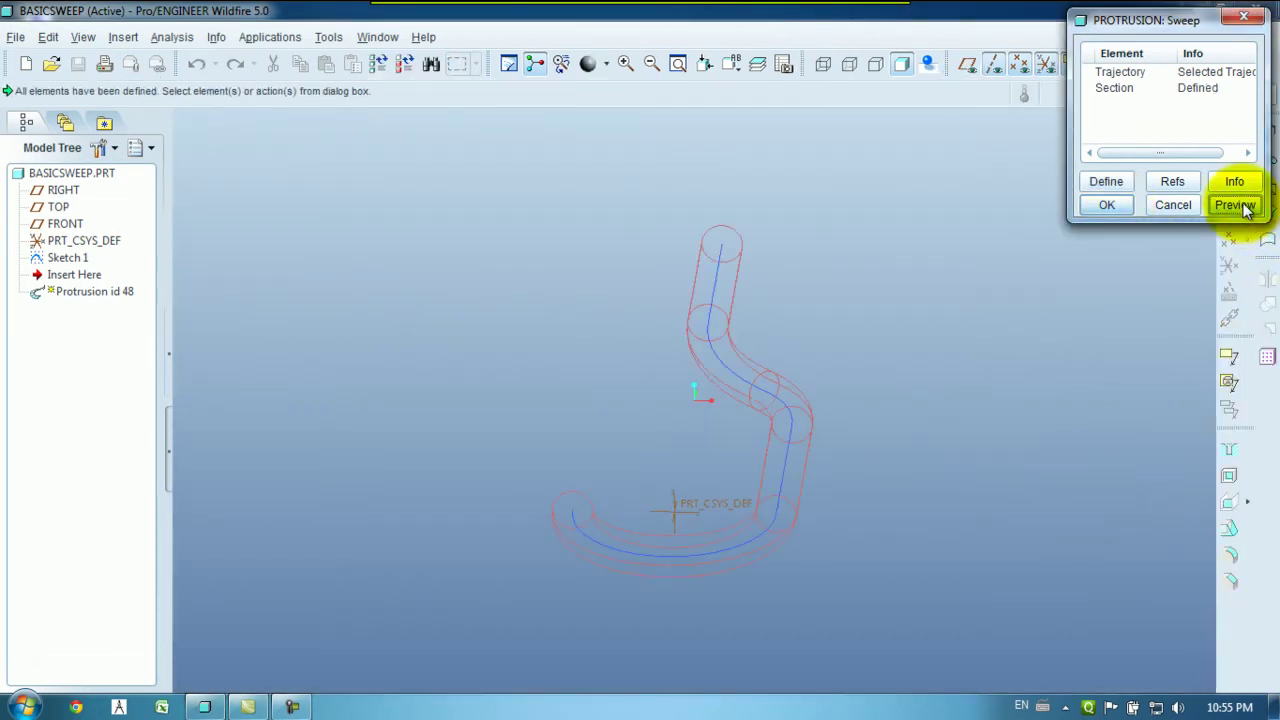
{"action": "left_click", "coordinate": [899, 66]}
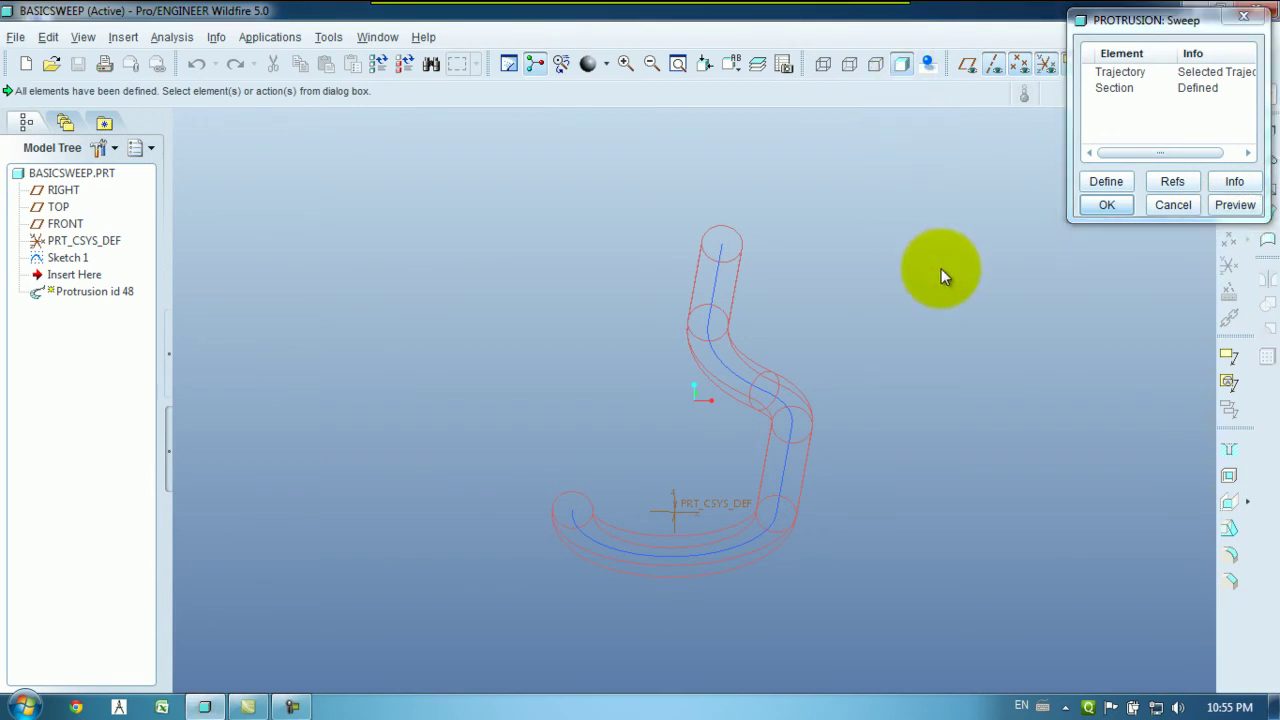
{"action": "middle_click", "coordinate": [941, 268]}
Examine the shape of the finished swept hook from several distances and angles.
{"action": "scroll", "coordinate": [945, 290], "scroll_direction": "up", "scroll_amount": 3}
{"action": "scroll", "coordinate": [851, 278], "scroll_direction": "down", "scroll_amount": 2}
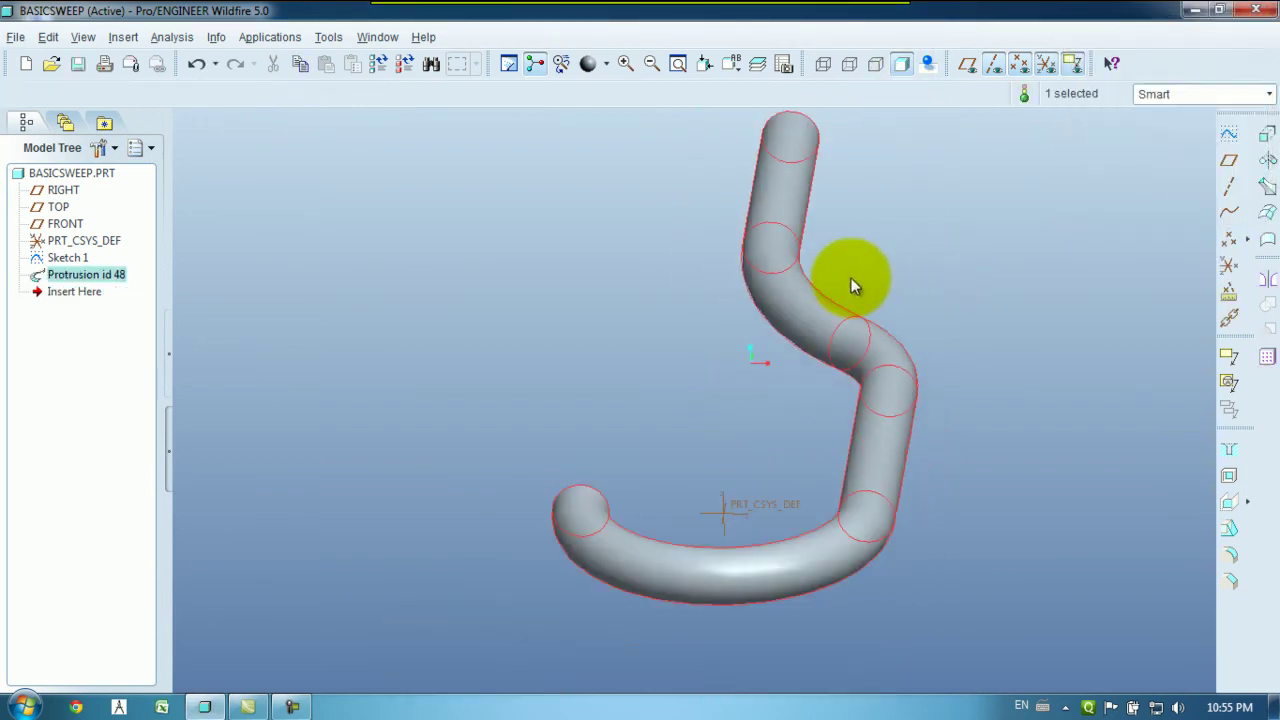
{"action": "scroll", "coordinate": [851, 278], "scroll_direction": "down", "scroll_amount": 2}
{"action": "middle_click_drag", "start_coordinate": [1008, 299], "coordinate": [965, 372]}
{"action": "left_click", "coordinate": [994, 291]}
{"action": "scroll", "coordinate": [446, 394], "scroll_direction": "down", "scroll_amount": 2}
{"action": "scroll", "coordinate": [870, 369], "scroll_direction": "up", "scroll_amount": 2}
{"action": "middle_click_drag", "start_coordinate": [727, 409], "coordinate": [776, 420]}
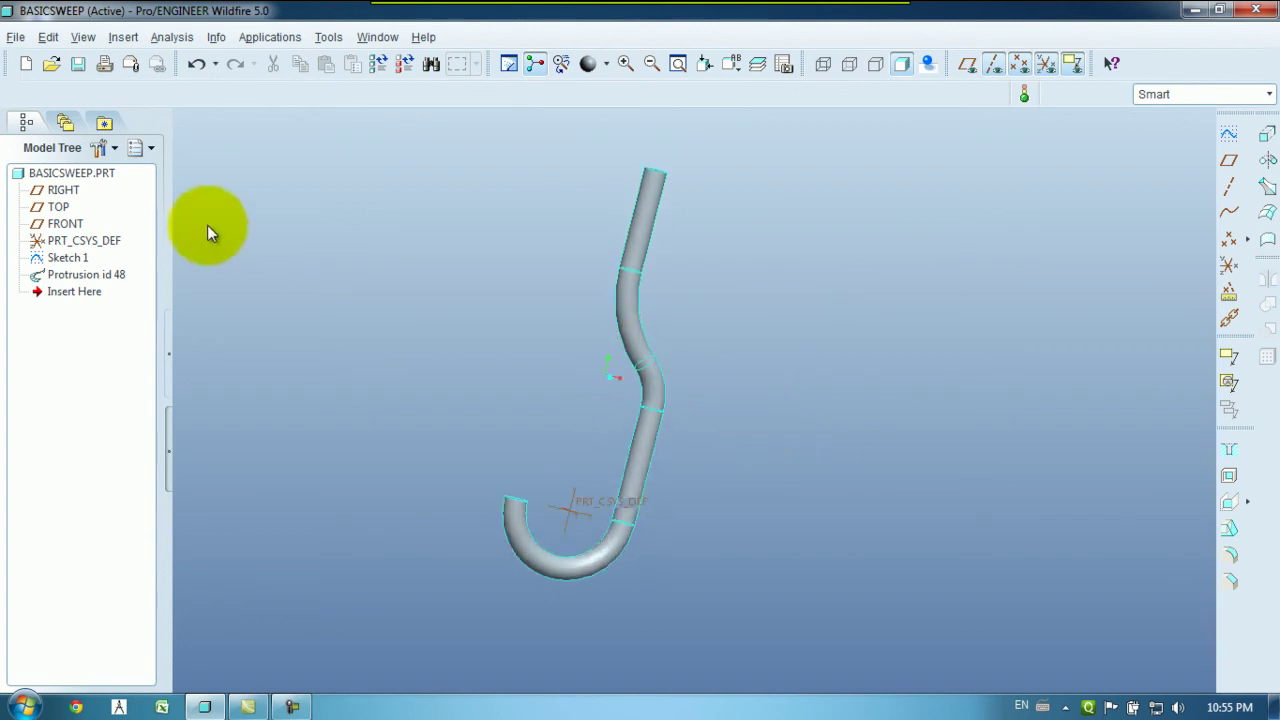
Apply the golden-orange appearance to the entire hook, restricting the selection to Part.
{"action": "left_click", "coordinate": [95, 37]}
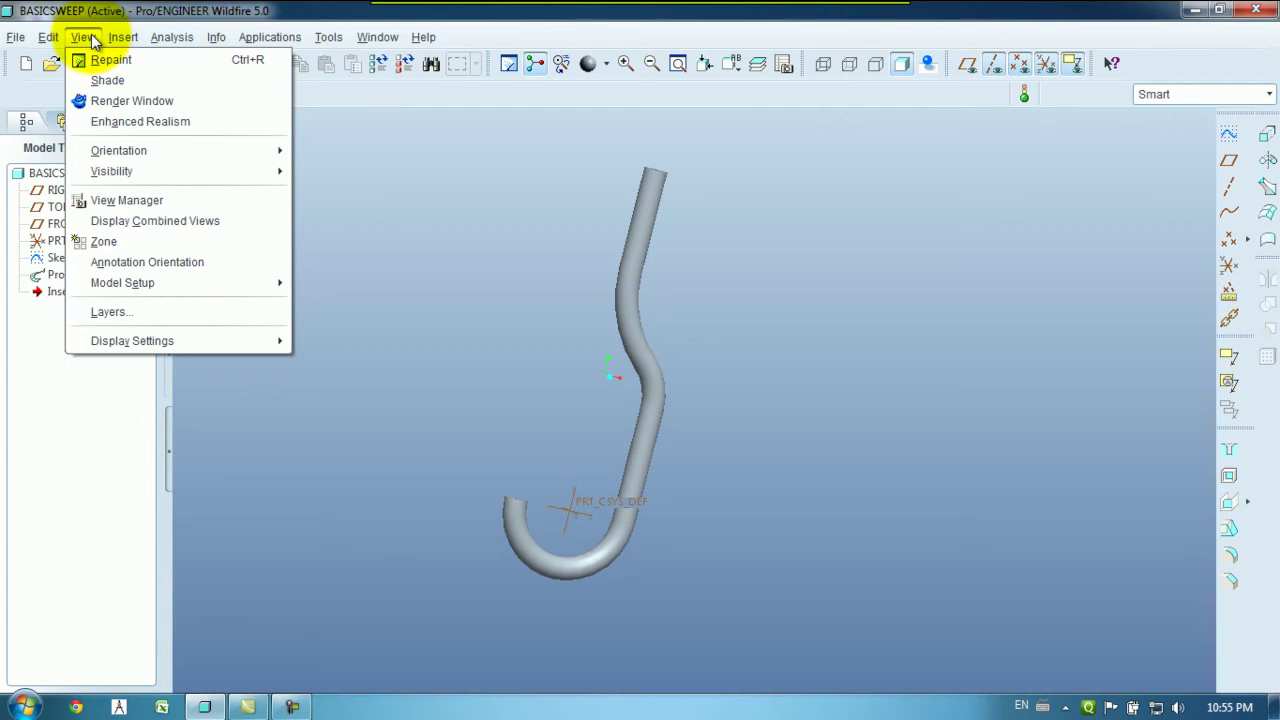
{"action": "left_click", "coordinate": [658, 100]}
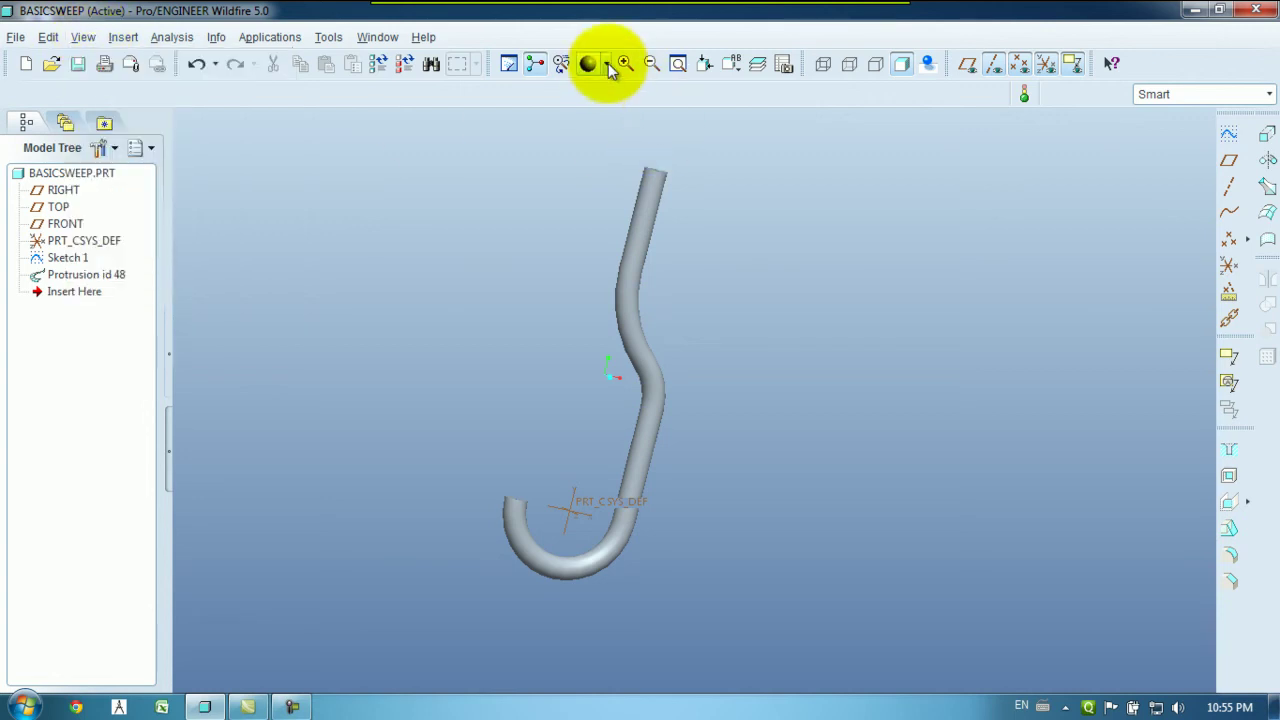
{"action": "left_click", "coordinate": [606, 64]}
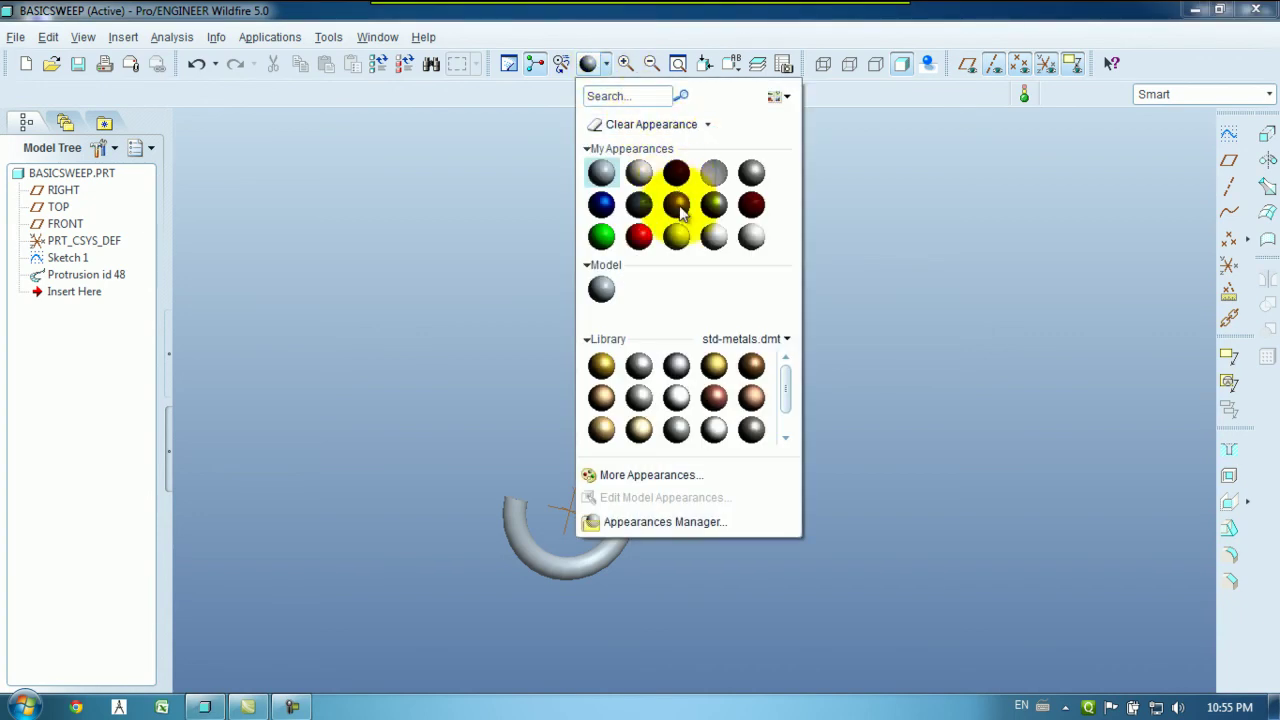
{"action": "left_click", "coordinate": [677, 205]}
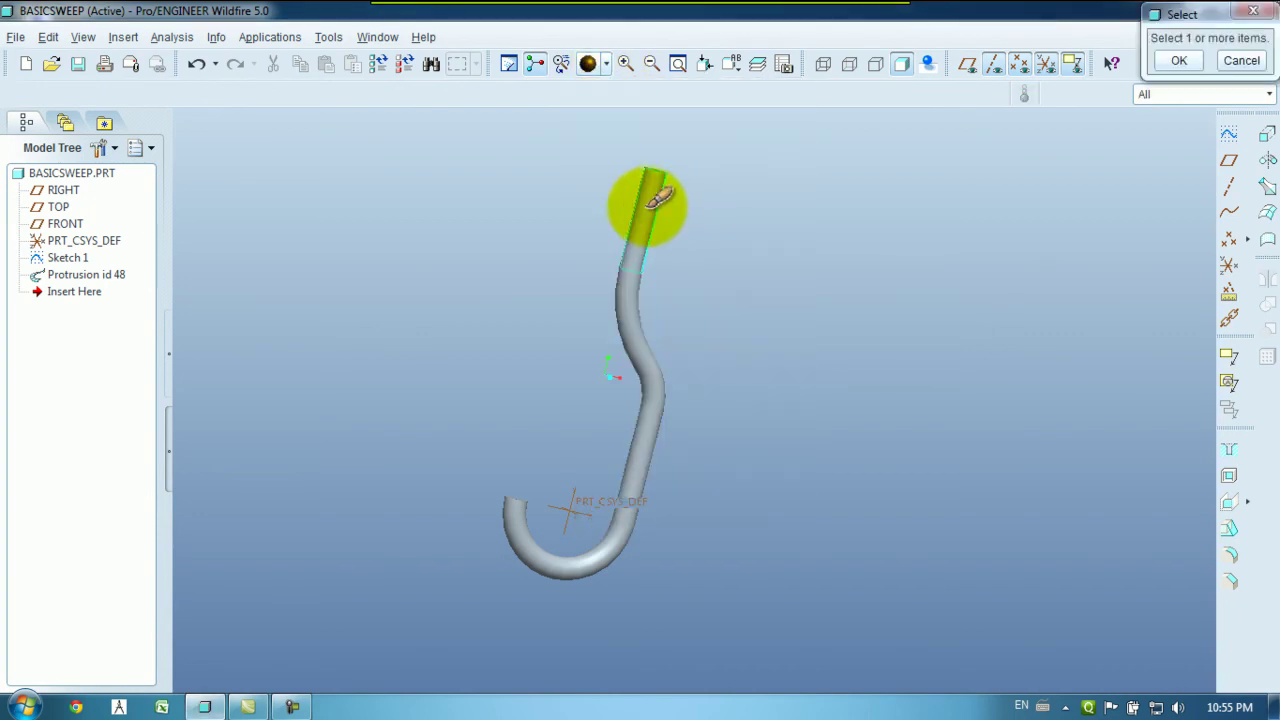
{"action": "left_click", "coordinate": [656, 198]}
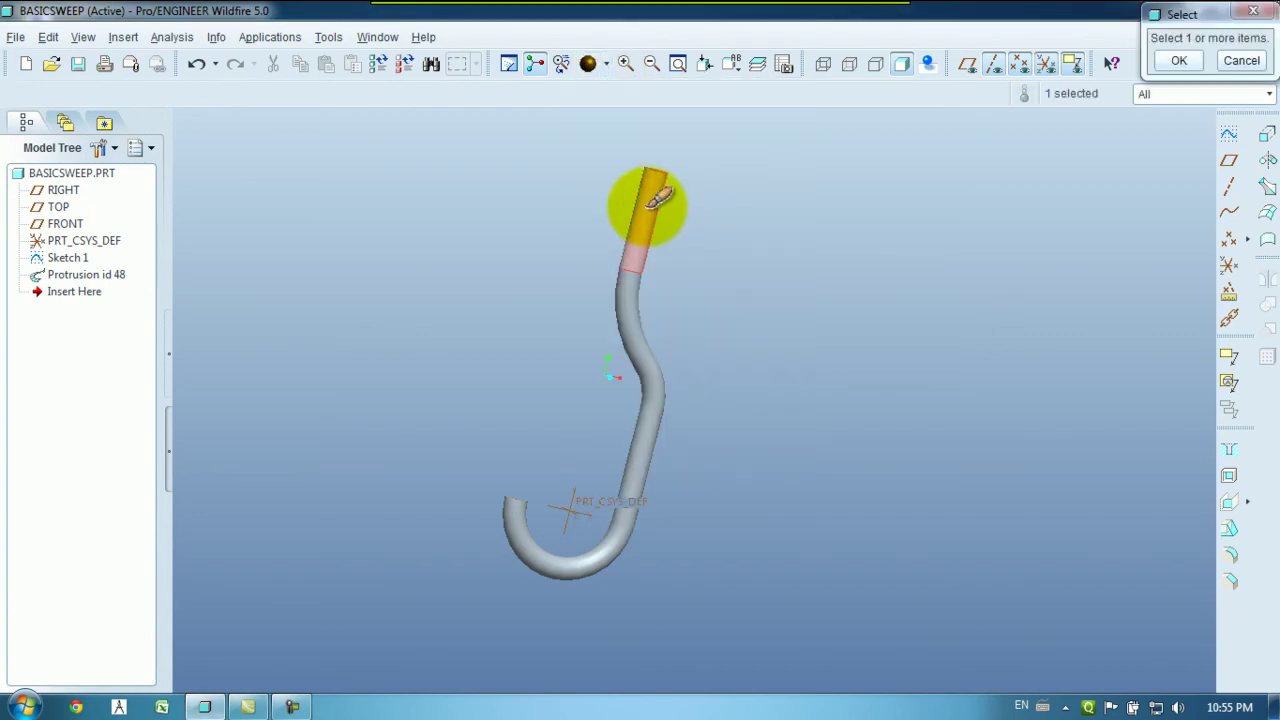
{"action": "left_click", "coordinate": [1166, 96]}
{"action": "left_click", "coordinate": [1165, 112]}
{"action": "left_click", "coordinate": [1162, 96]}
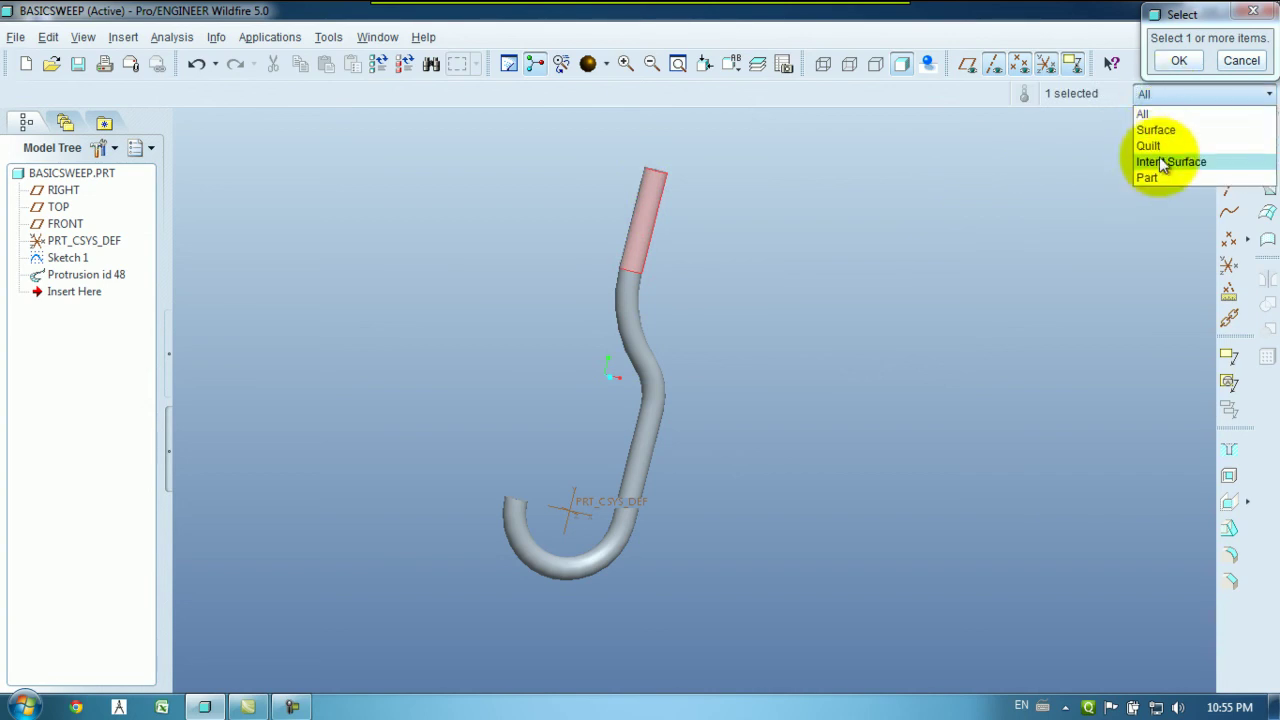
{"action": "left_click", "coordinate": [1156, 180]}
{"action": "left_click", "coordinate": [620, 294]}
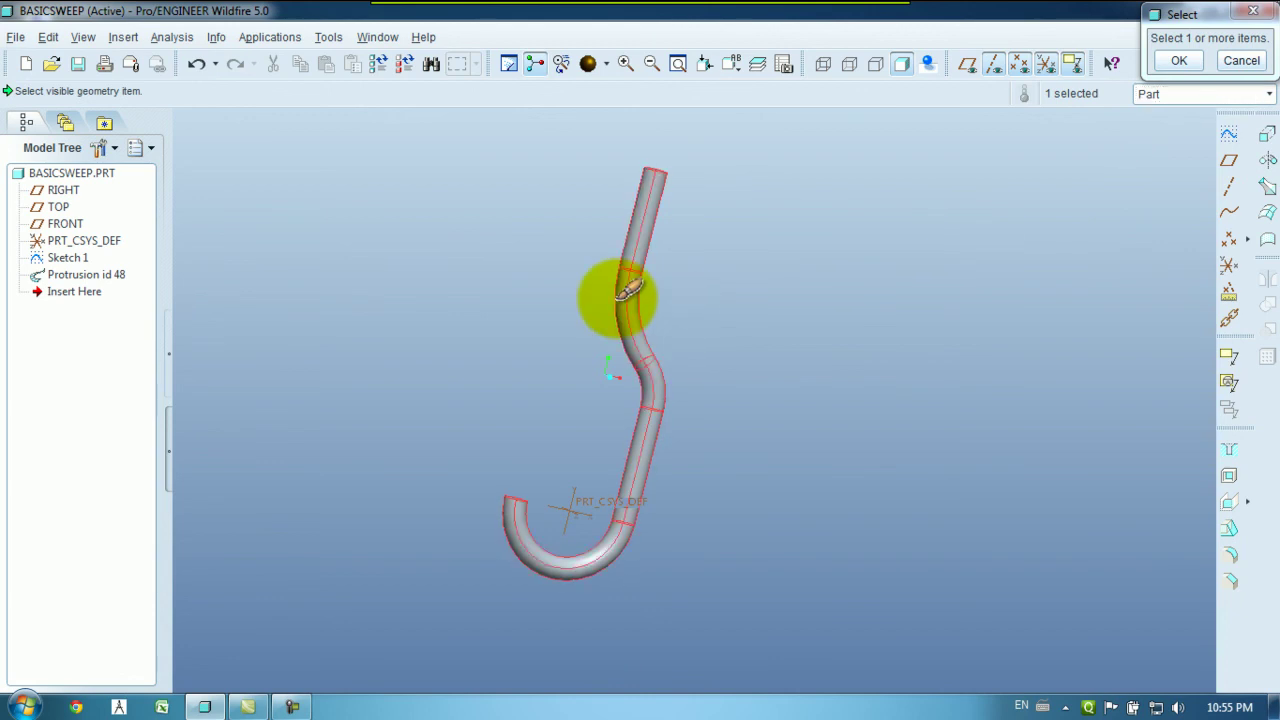
{"action": "middle_click", "coordinate": [1121, 140]}
{"action": "middle_click_drag", "start_coordinate": [948, 190], "coordinate": [517, 358]}
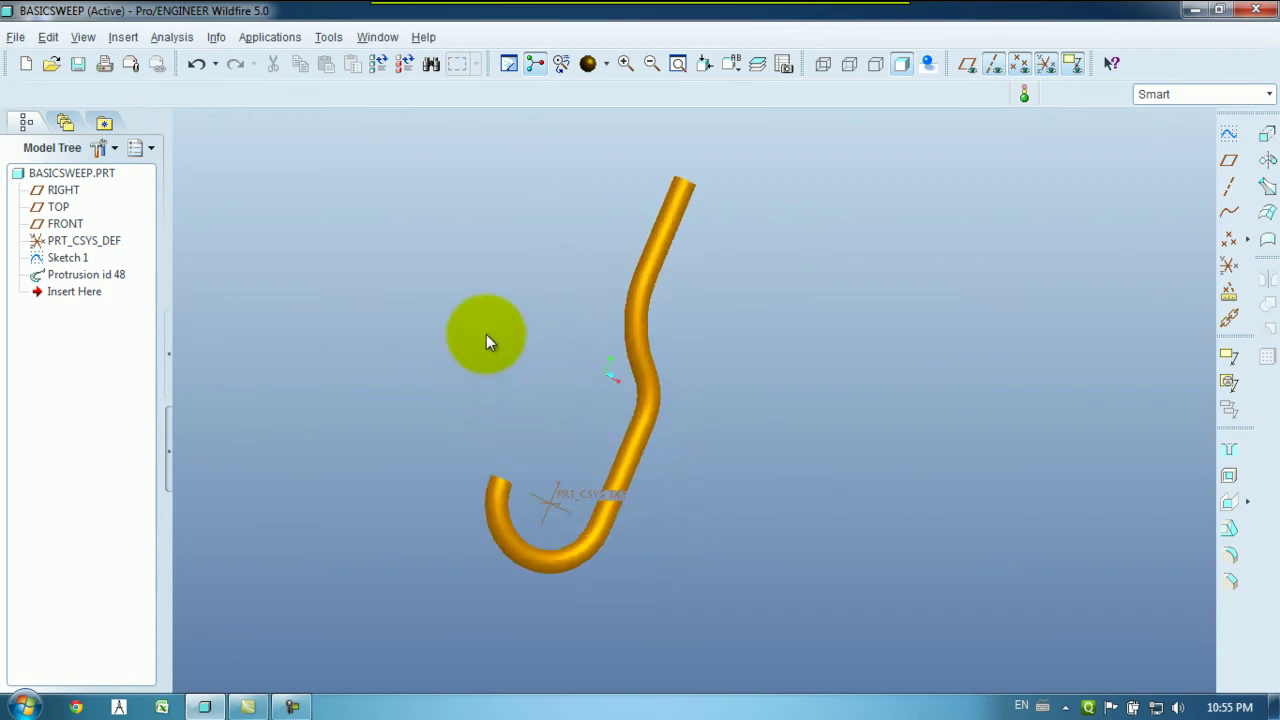
Save the part as BASICSWEEP.PRT in the Proe tutorials folder.
{"action": "left_click", "coordinate": [15, 37]}
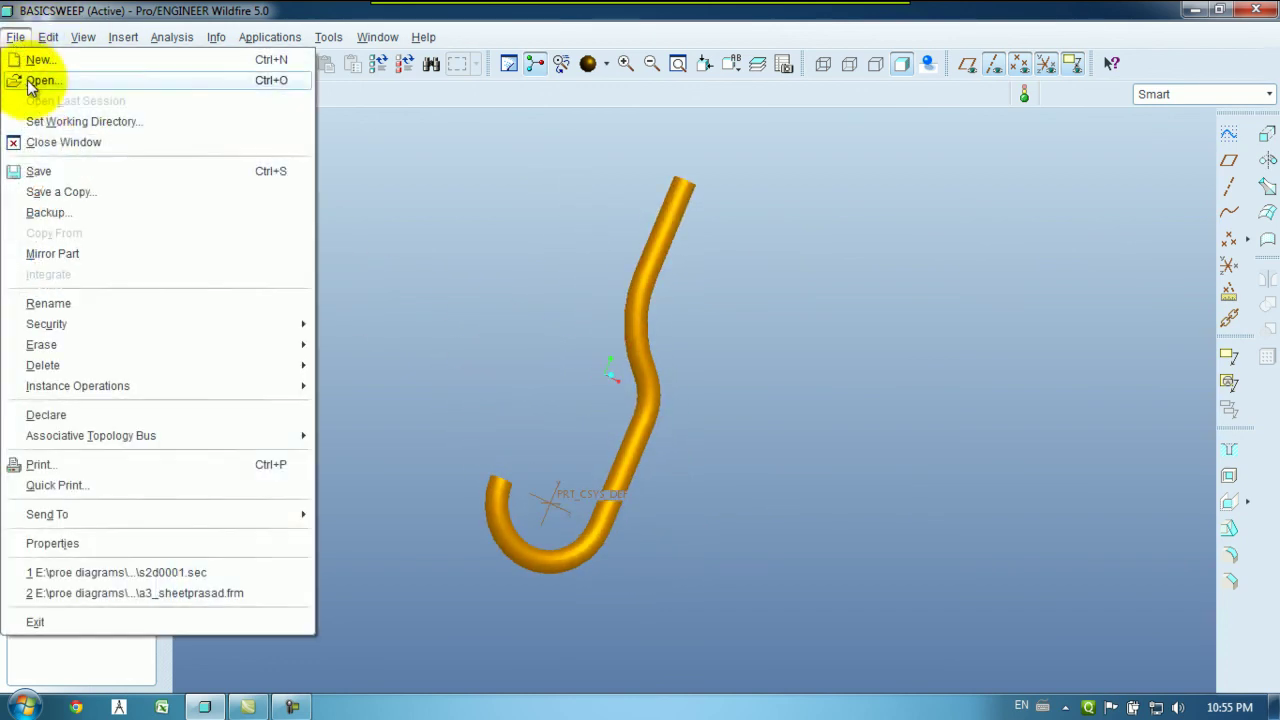
{"action": "left_click", "coordinate": [53, 171]}
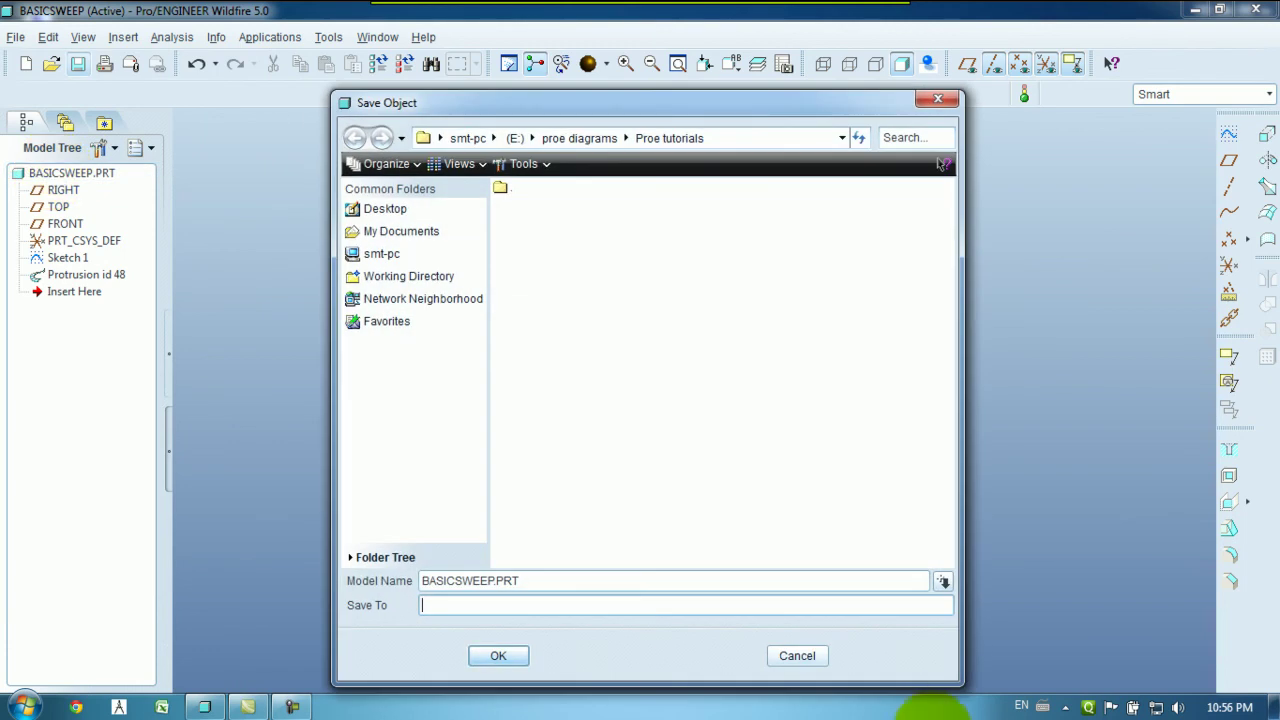
{"action": "left_click", "coordinate": [498, 656]}
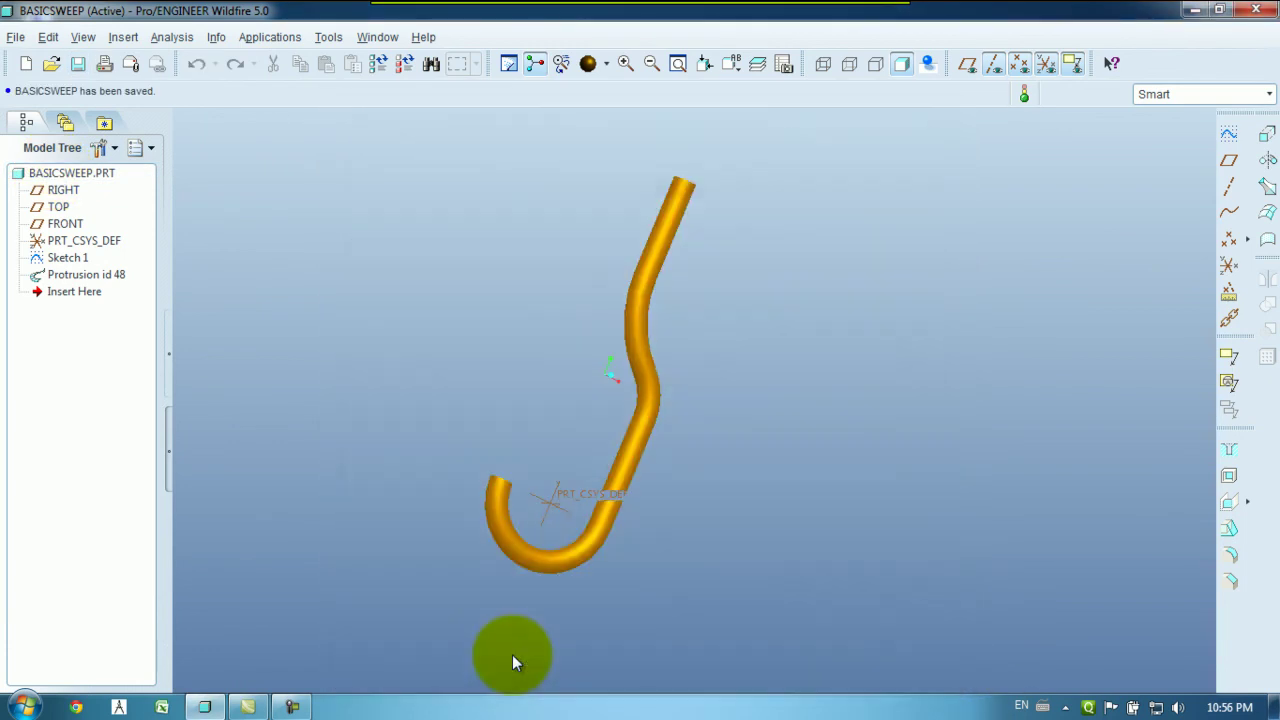